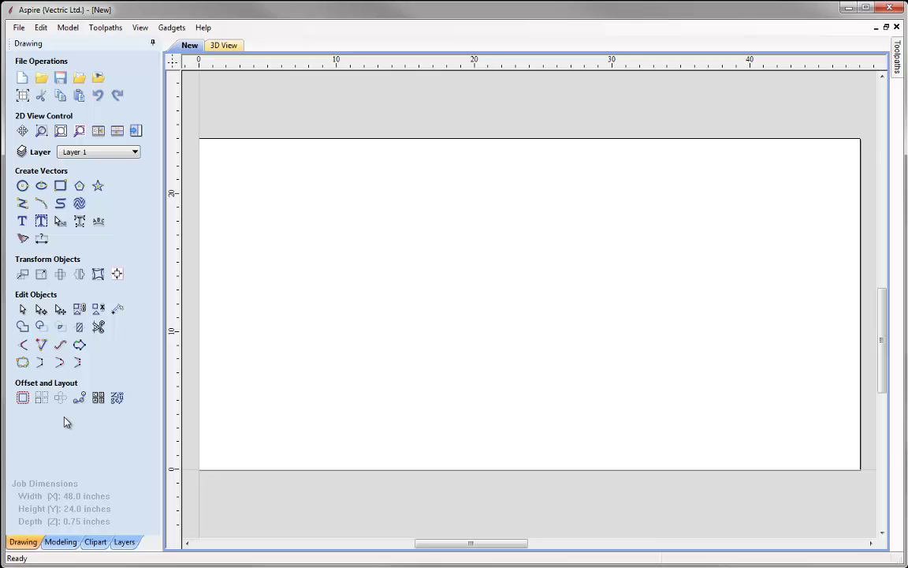
Fill the job with wave vectors (spacing 0.5, amplitude 0.5, wavelength 3) and select them all.
left_click(78, 204)
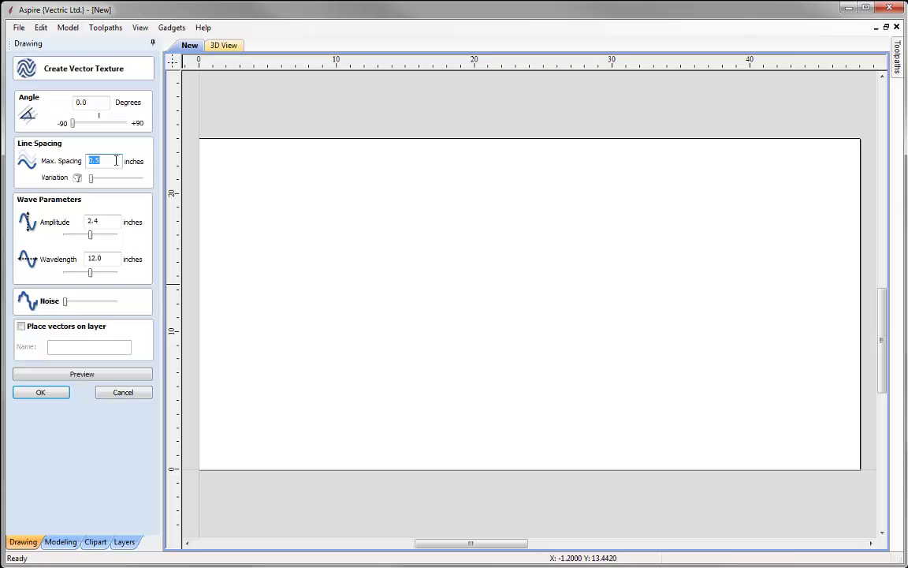
type("0.5")
double_click(99, 222)
type("0.5")
double_click(98, 258)
type("3")
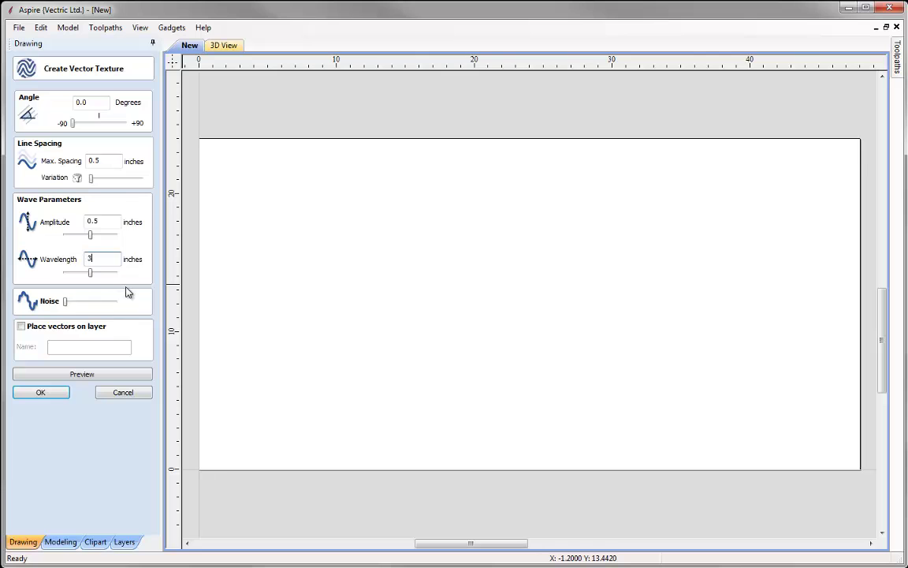
left_click(73, 374)
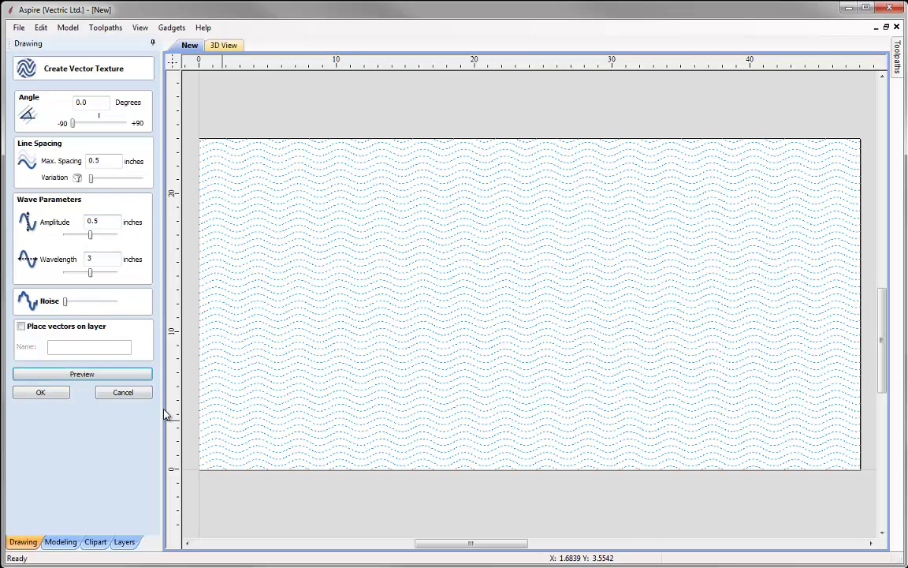
left_click(63, 393)
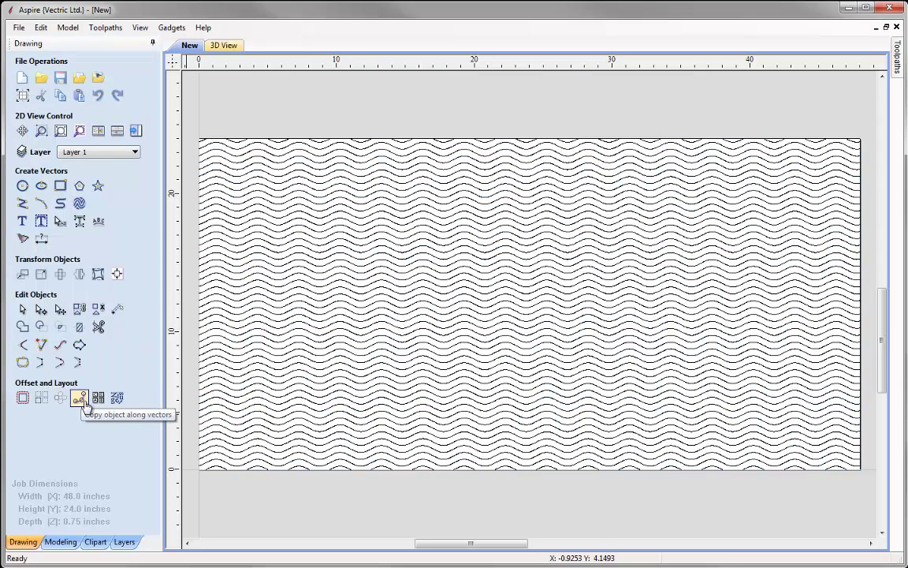
left_click(365, 316)
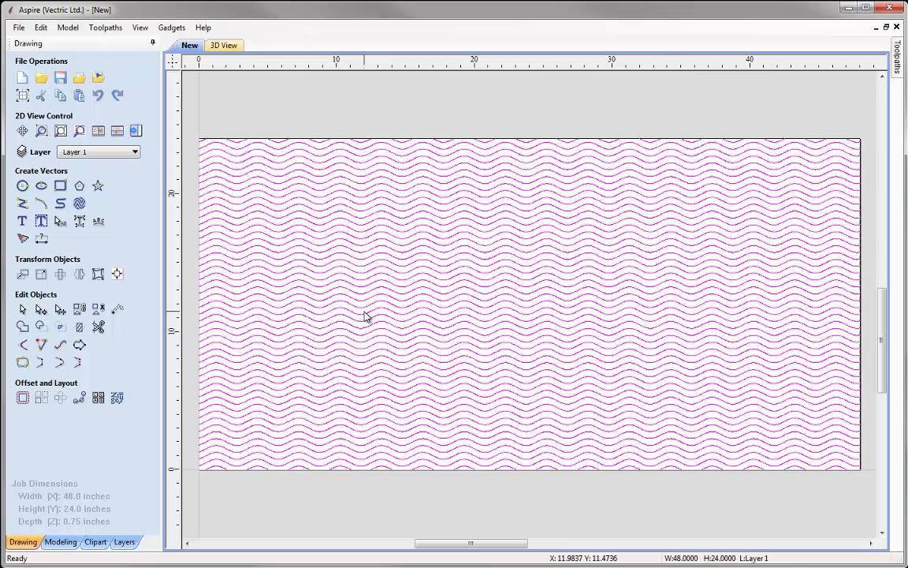
left_click(172, 28)
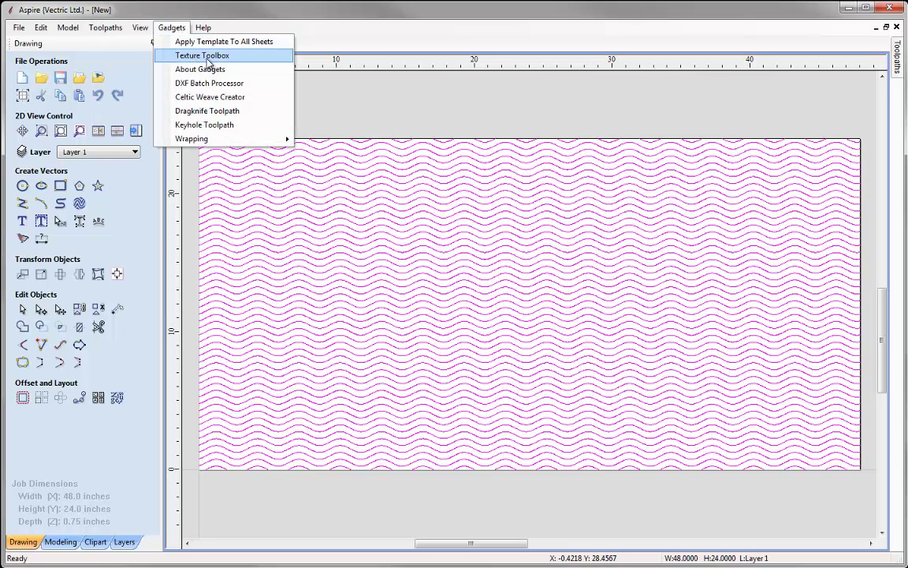
Launch the Texture Toolbox gadget and set the cut direction to alternate every 2 vectors.
left_click(237, 57)
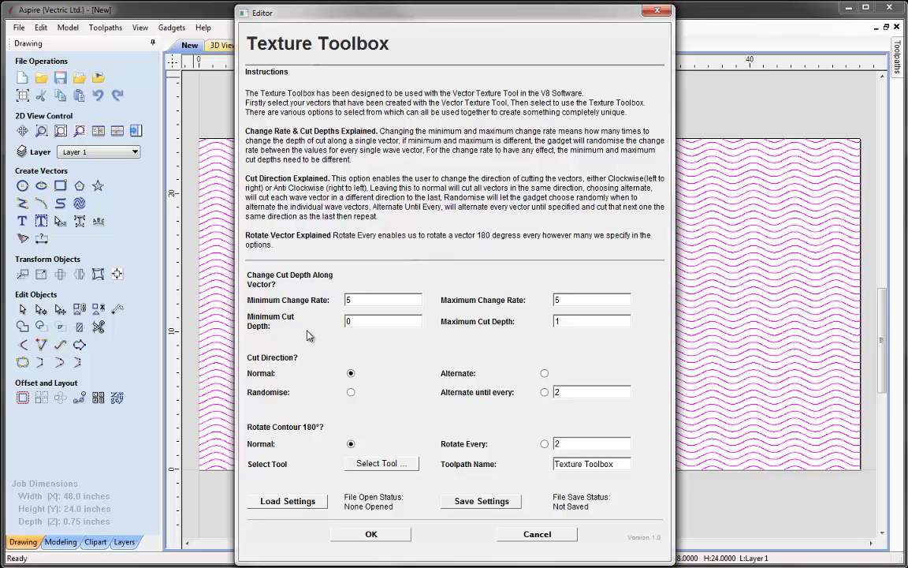
left_click(545, 374)
left_click(351, 393)
left_click(544, 392)
Pick the V-Bit (90 deg 1.00") from the Tool Database, keeping the toolpath name 'Texture Toolbox'.
left_click(374, 464)
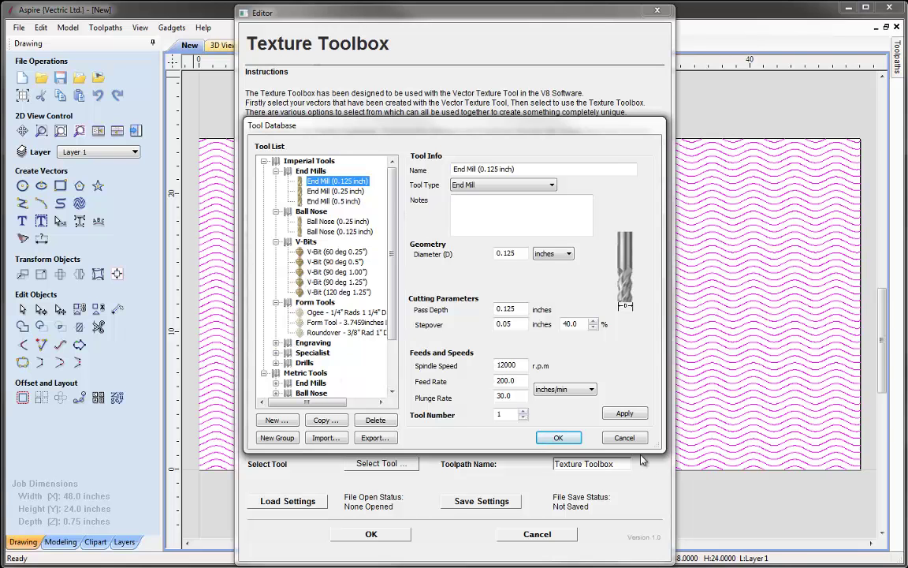
left_click(333, 272)
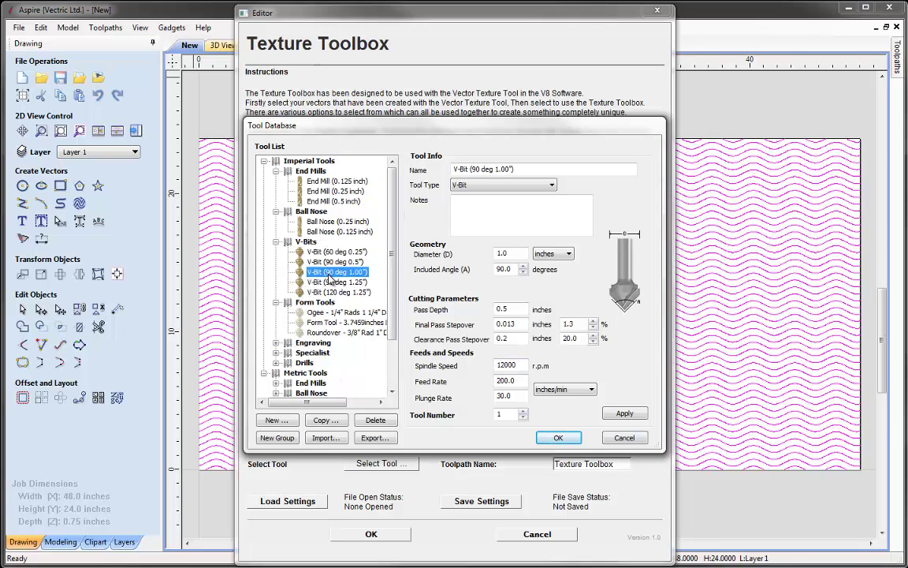
left_click(557, 438)
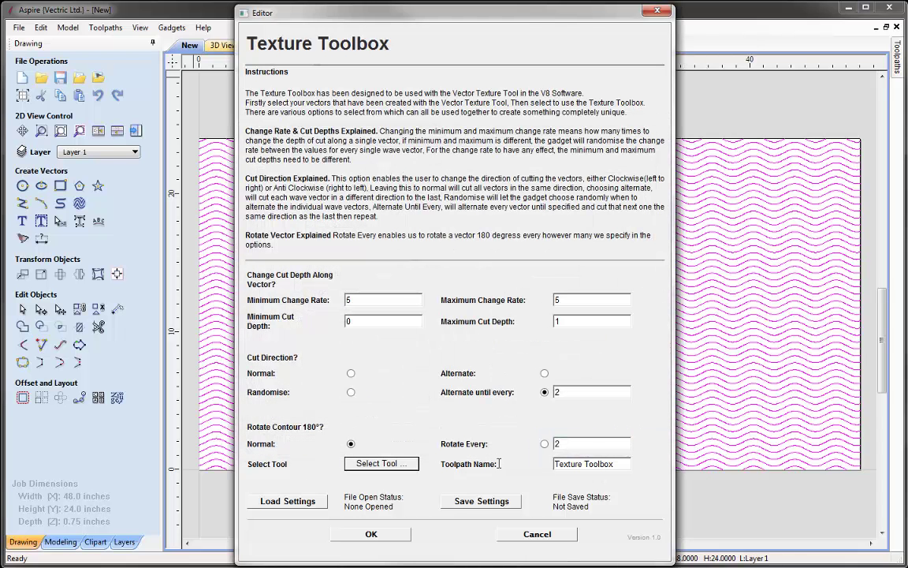
left_click_drag(613, 464, 540, 469)
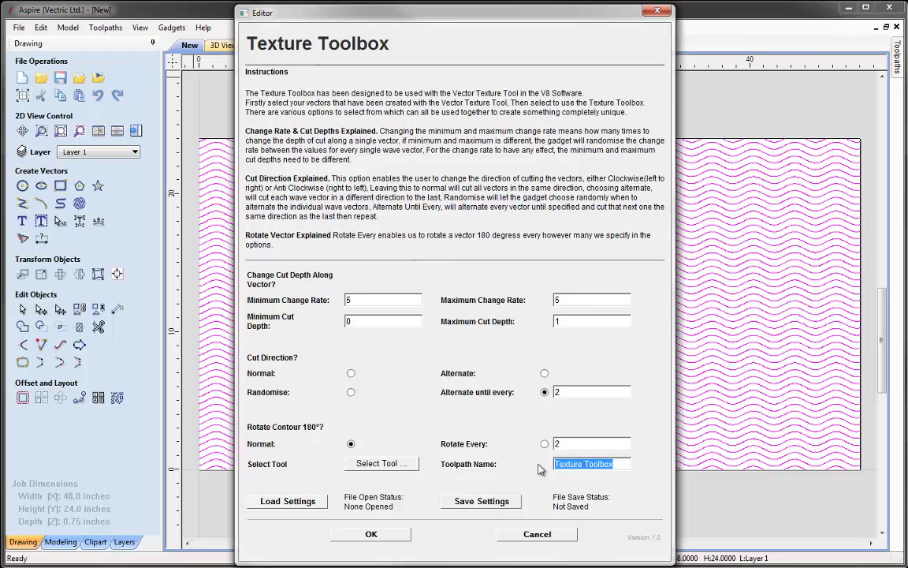
left_click(538, 469)
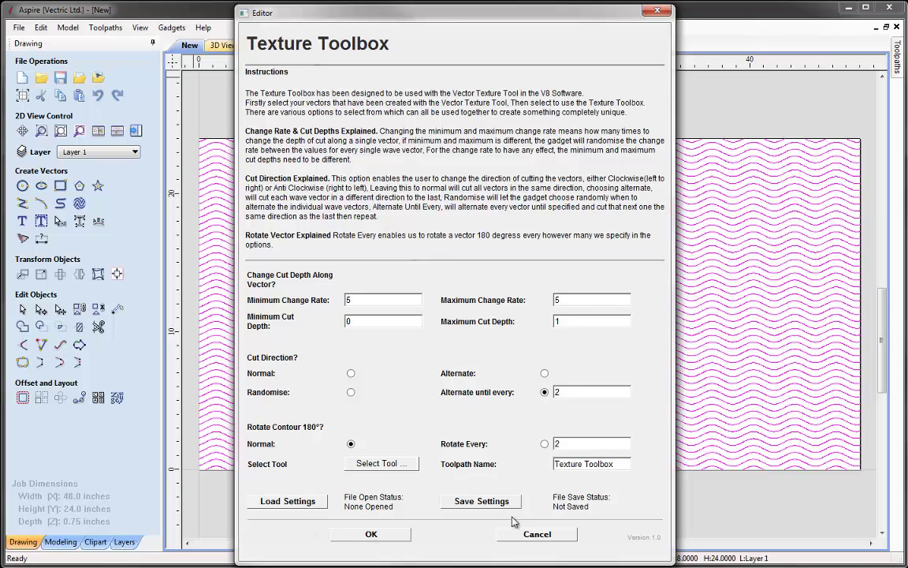
Load the Vbit_Wood.texture settings file from the Saved_Settings folder.
left_click(278, 502)
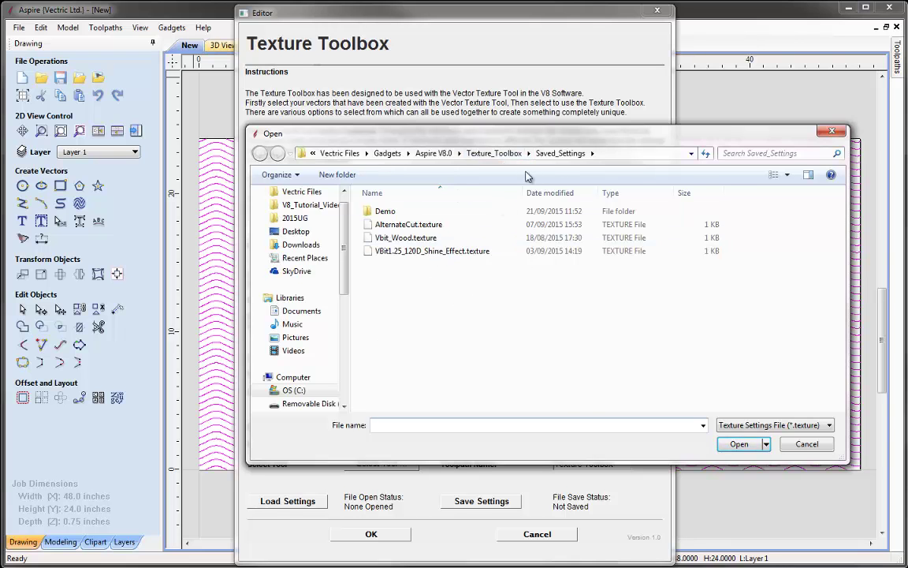
left_click(439, 239)
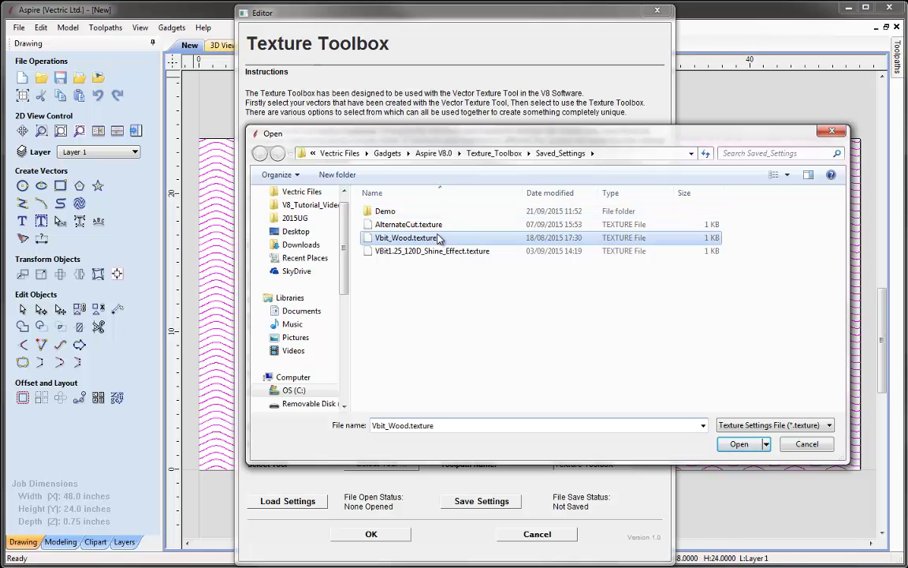
left_click(736, 444)
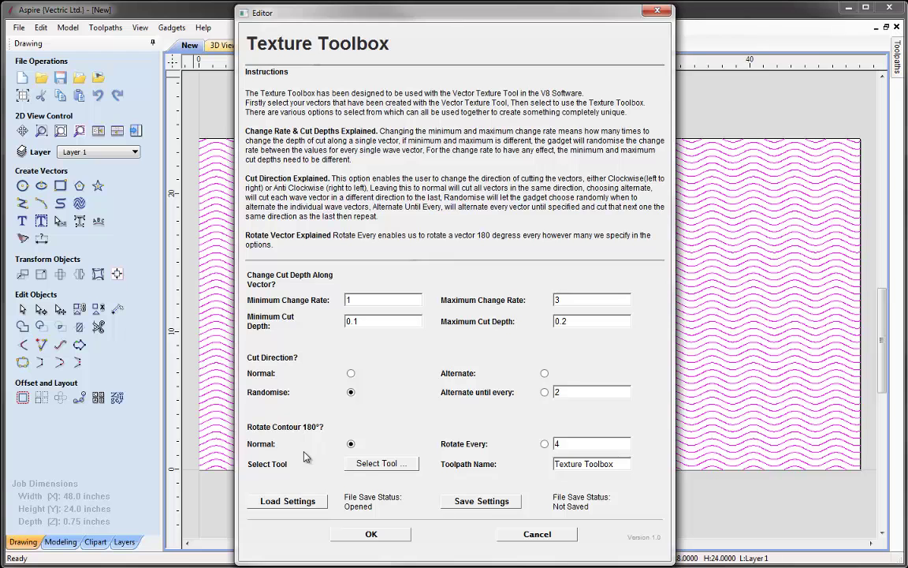
Set change rate 30 to 30, cut depth 0.2 to 0.5, and Normal cut direction.
key("Tab")
type("30")
left_click(556, 300)
double_click(555, 299)
type("30")
left_click_drag(359, 321, 306, 326)
type("0.2")
left_click_drag(574, 321, 555, 321)
type("0.5")
left_click(350, 373)
Keep the V-Bit (90 deg 1.00") cutter and create the toolpath named 'Change Rate 30'.
left_click(377, 463)
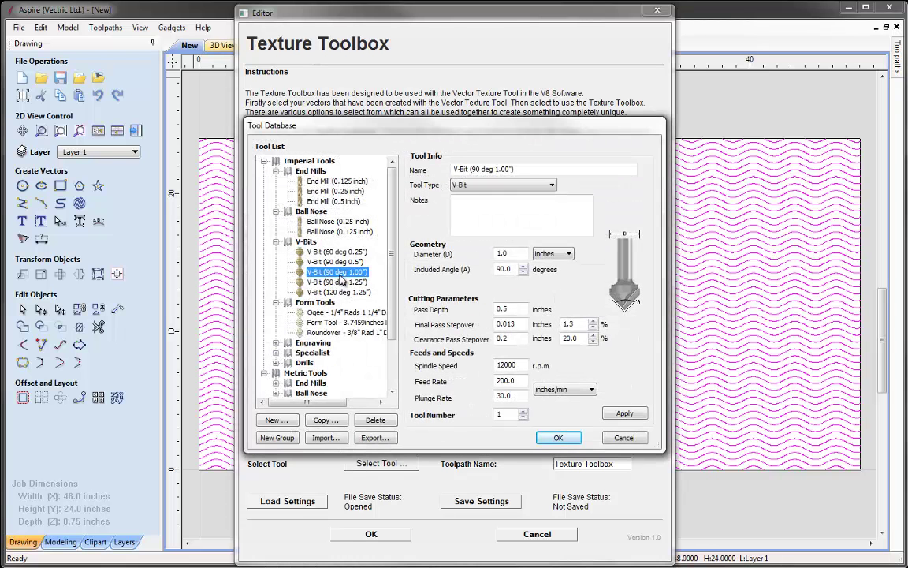
left_click(554, 436)
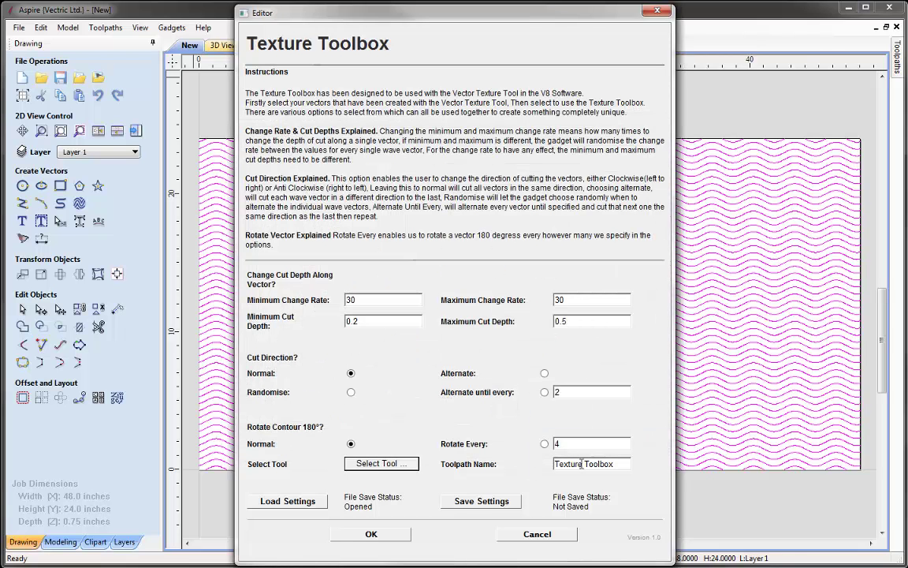
left_click_drag(617, 464, 514, 470)
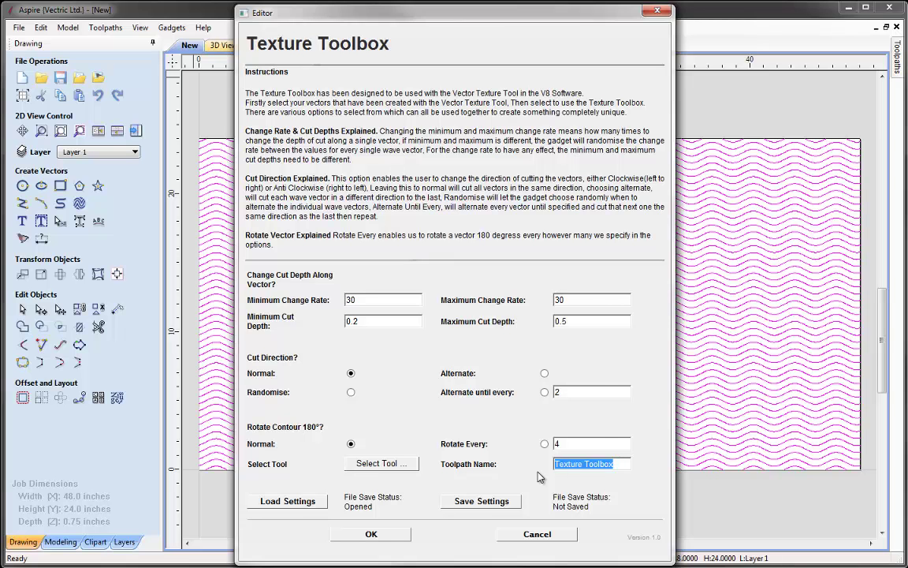
type("Change Ra")
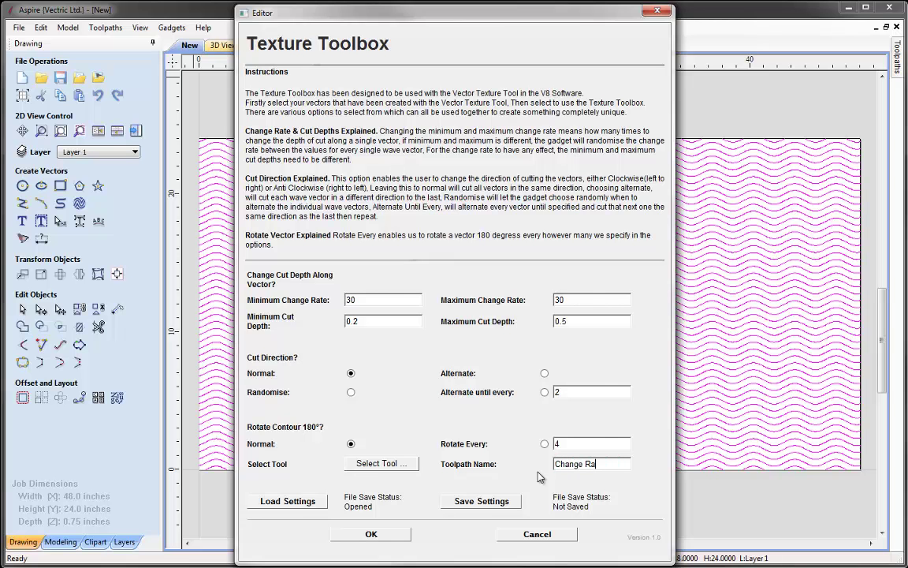
type("te 30")
left_click(391, 536)
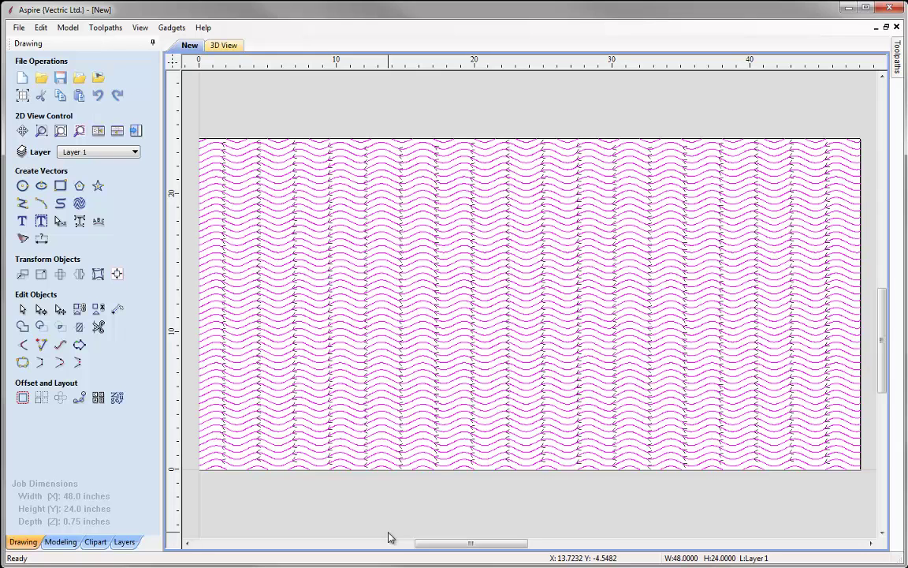
Simulate the Change Rate 30 toolpath on the maple block in 3D, then return to 2D.
left_click(136, 132)
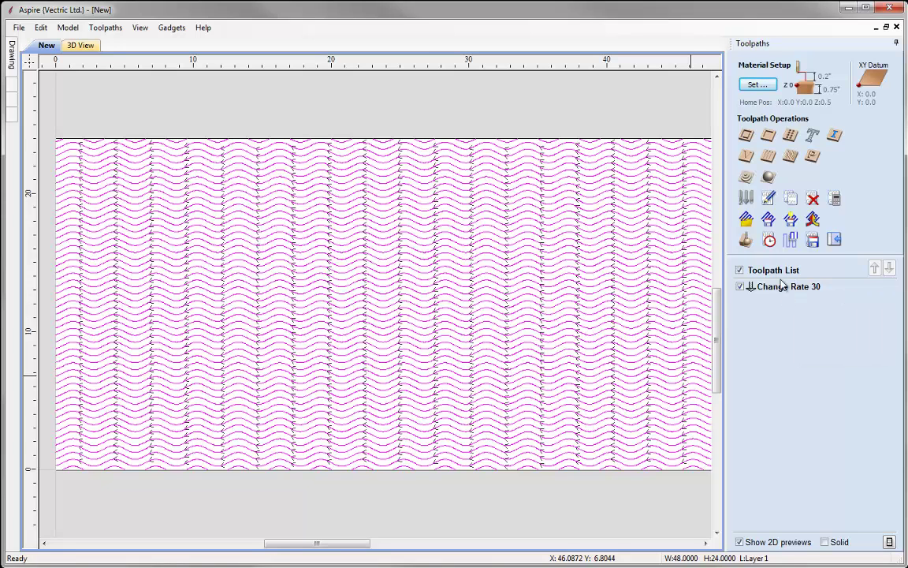
left_click(748, 241)
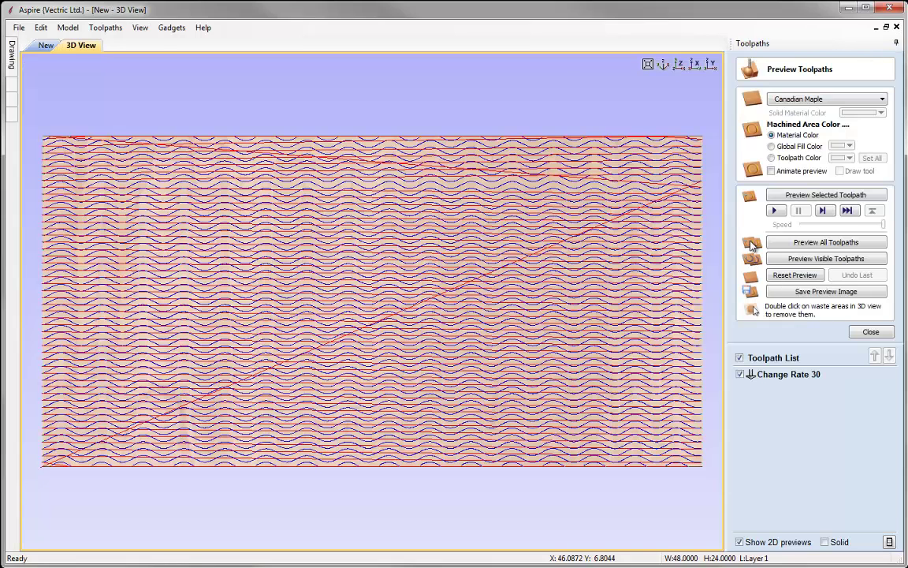
left_click(785, 195)
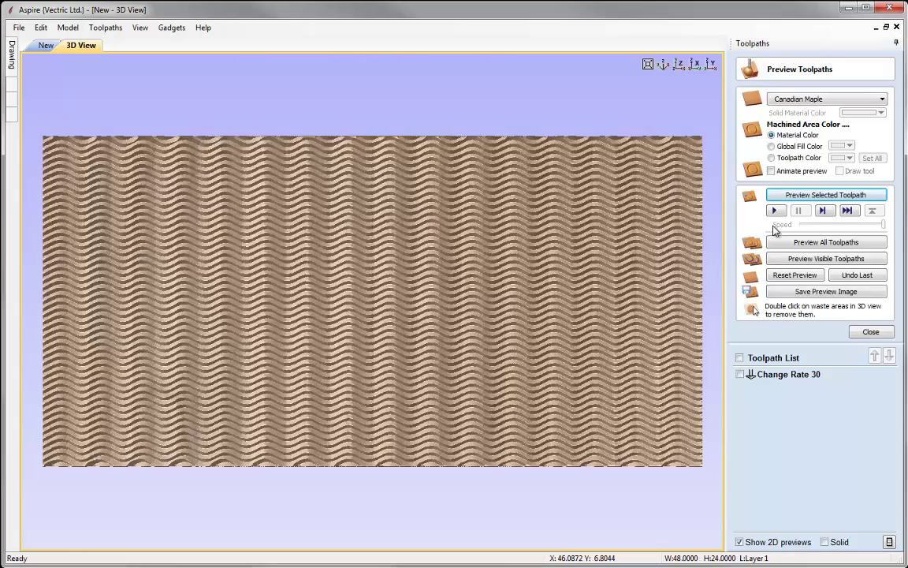
mouse_move(384, 388)
left_mouse_down()
mouse_move(380, 345)
mouse_move(422, 374)
mouse_move(413, 391)
mouse_move(399, 362)
mouse_move(408, 223)
mouse_move(387, 361)
mouse_move(382, 308)
mouse_move(399, 328)
mouse_move(400, 376)
mouse_move(374, 364)
mouse_move(495, 339)
mouse_move(753, 307)
mouse_move(421, 337)
mouse_move(426, 440)
mouse_move(397, 359)
mouse_move(407, 347)
mouse_move(387, 363)
mouse_move(369, 345)
mouse_move(413, 412)
left_mouse_up()
scroll(408, 347, "down", 5)
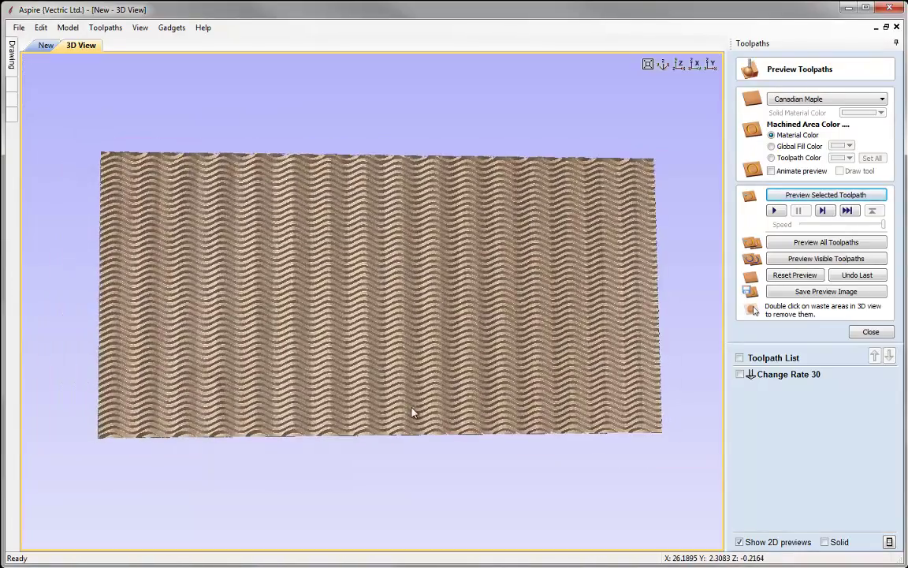
left_click(679, 66)
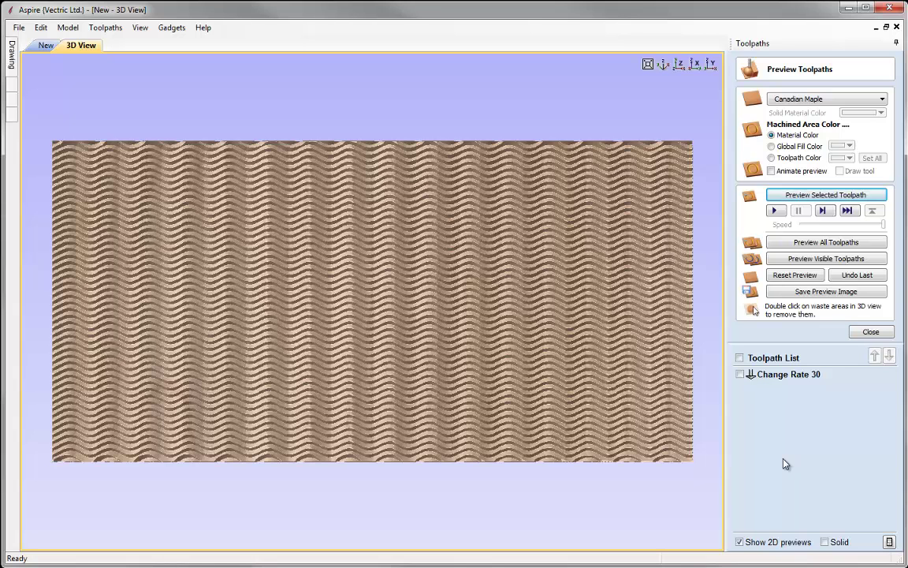
left_click(44, 48)
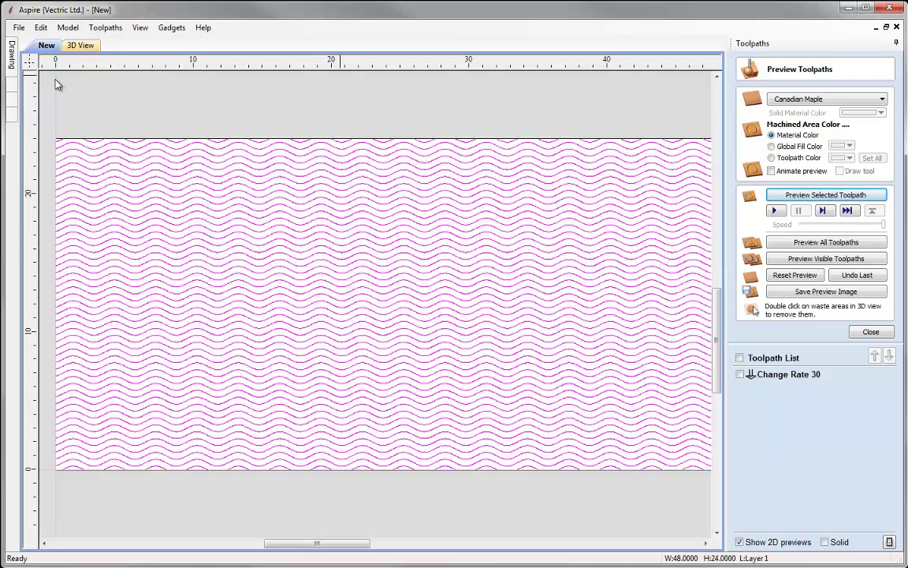
Add a Texture Toolbox toolpath 'Change Rate Alternate' with change rate 15 to 25.
left_click(170, 27)
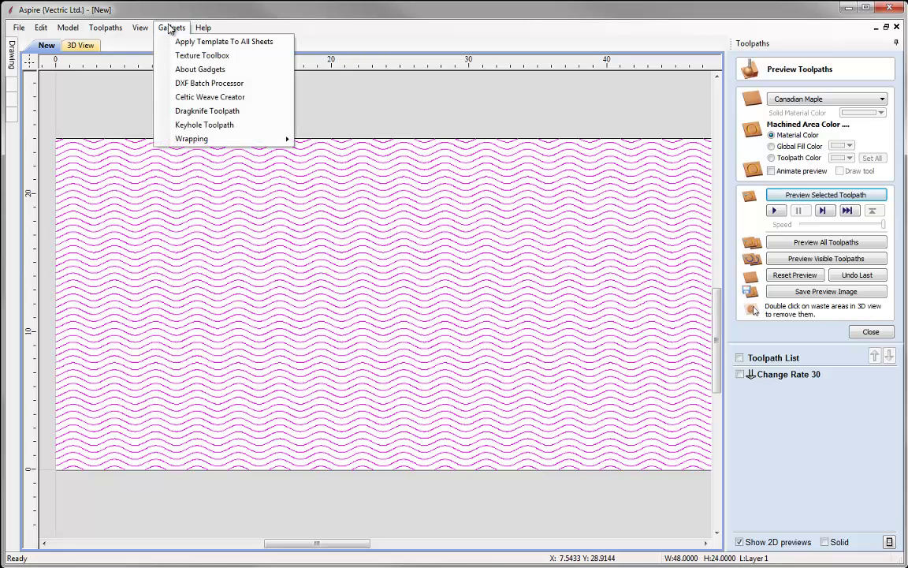
left_click(235, 58)
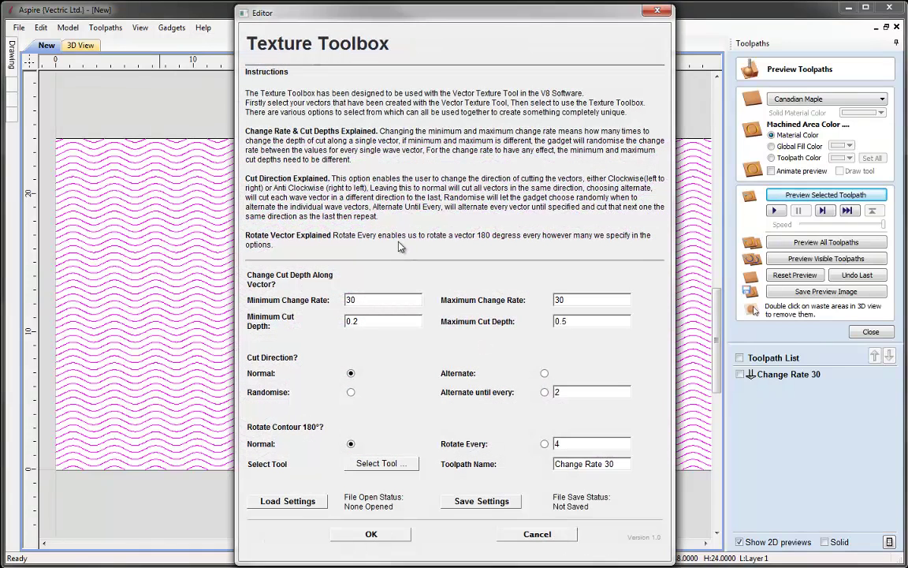
left_click_drag(362, 300, 324, 296)
type("15")
key("Tab")
type("25")
left_click(618, 464)
type("Alternate")
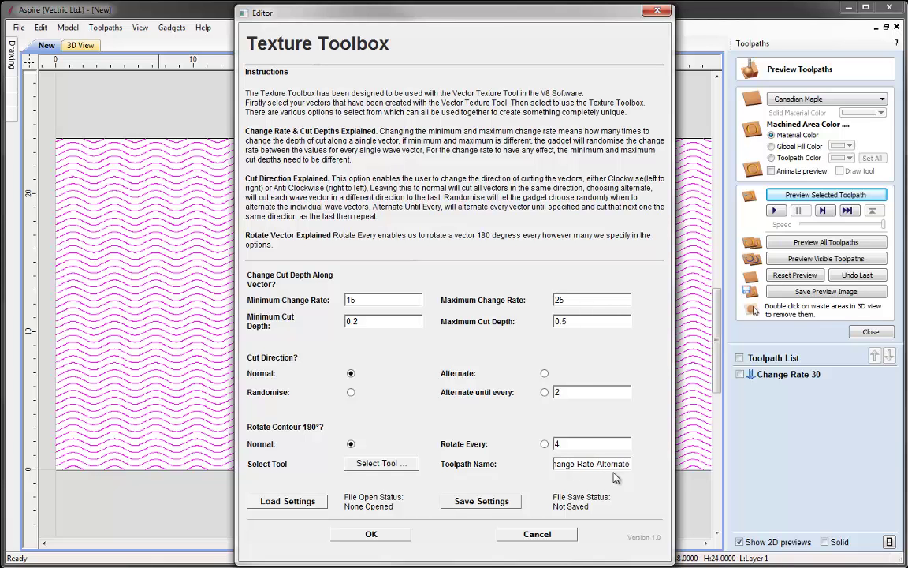
left_click(370, 533)
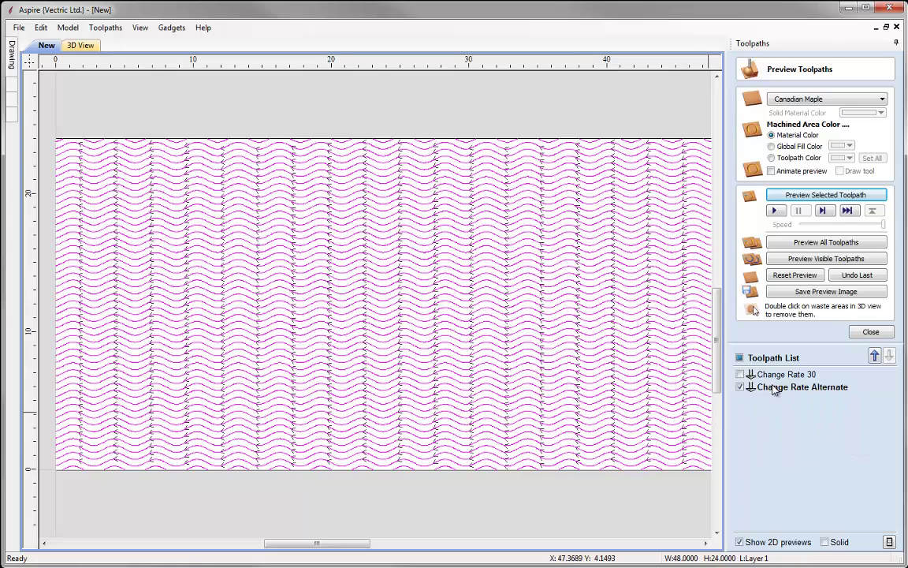
Reset the 3D preview and simulate the Change Rate Alternate toolpath, zooming to inspect the carving.
left_click(72, 47)
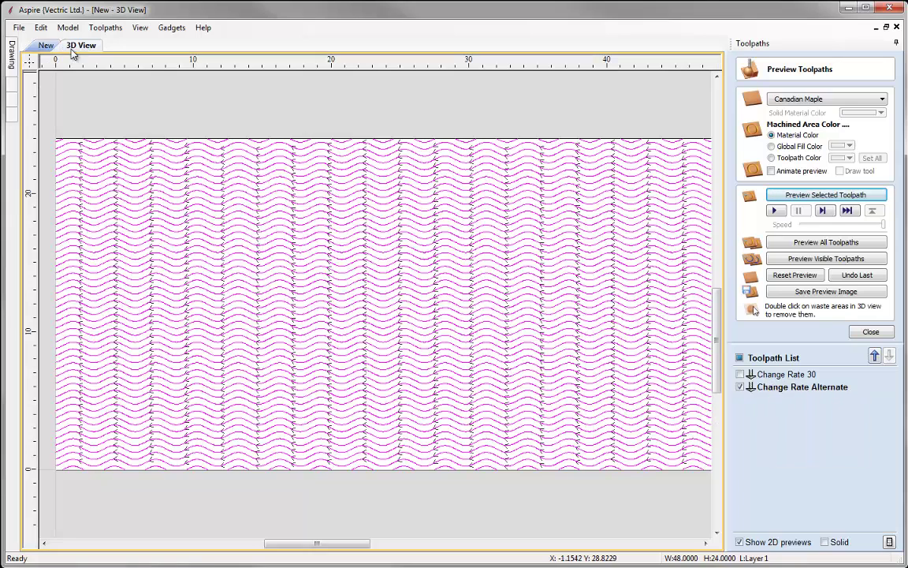
left_click(795, 274)
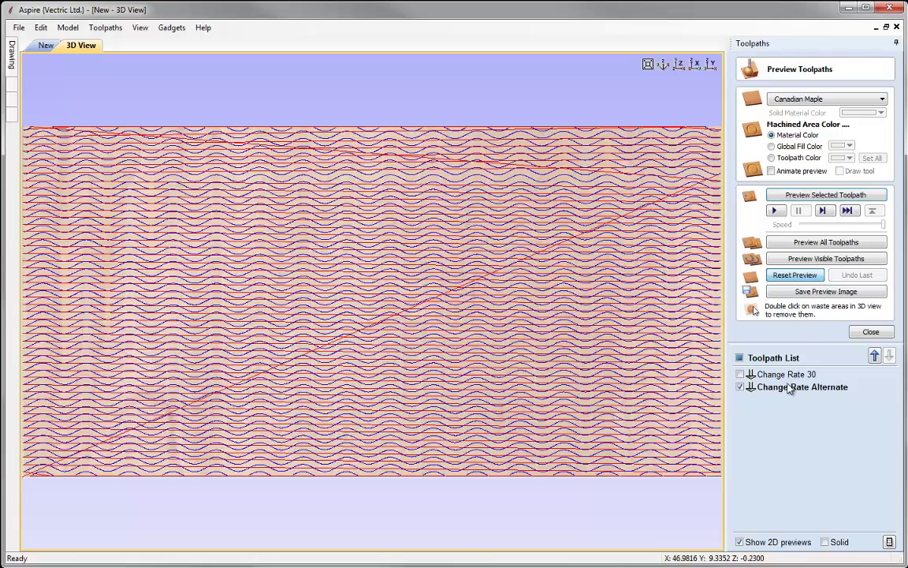
left_click(793, 197)
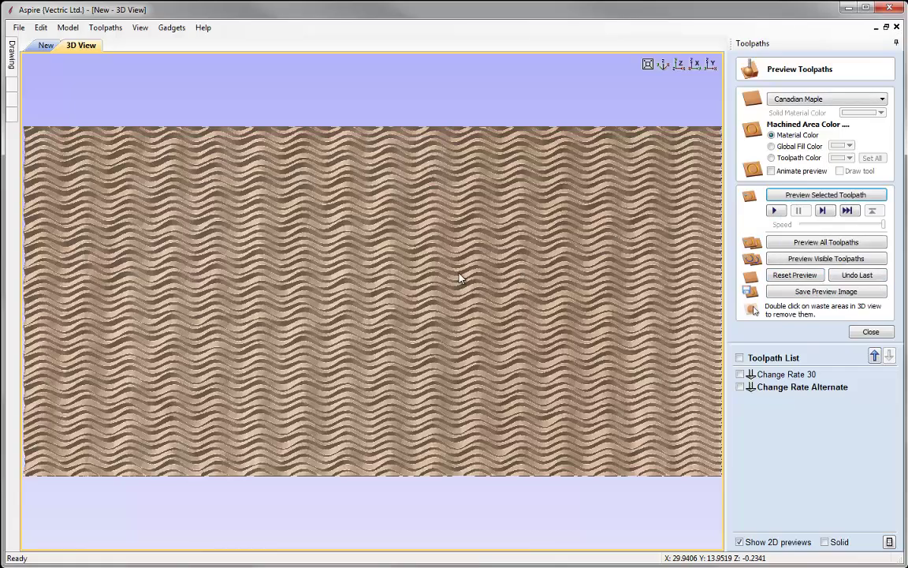
scroll(461, 277, "down", 1)
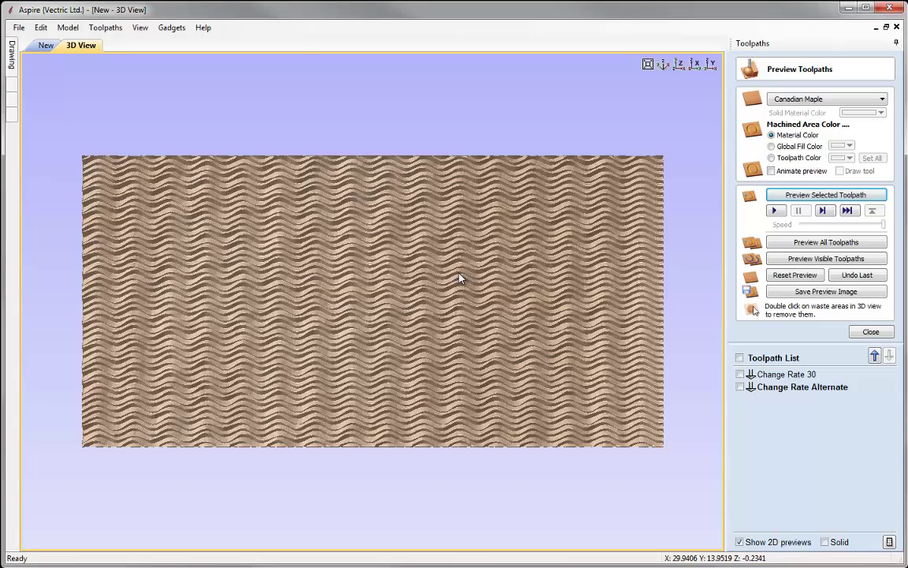
scroll(461, 279, "up", 2)
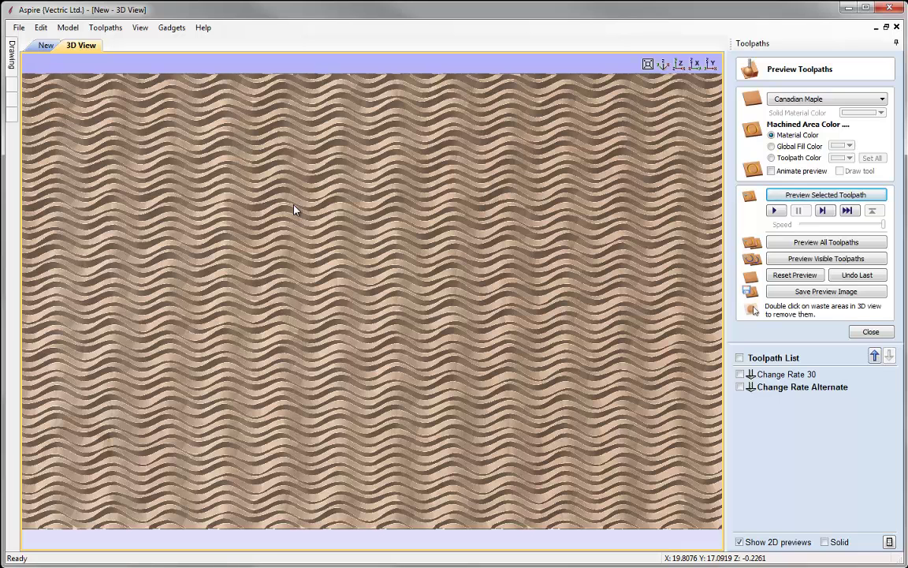
scroll(366, 280, "down", 3)
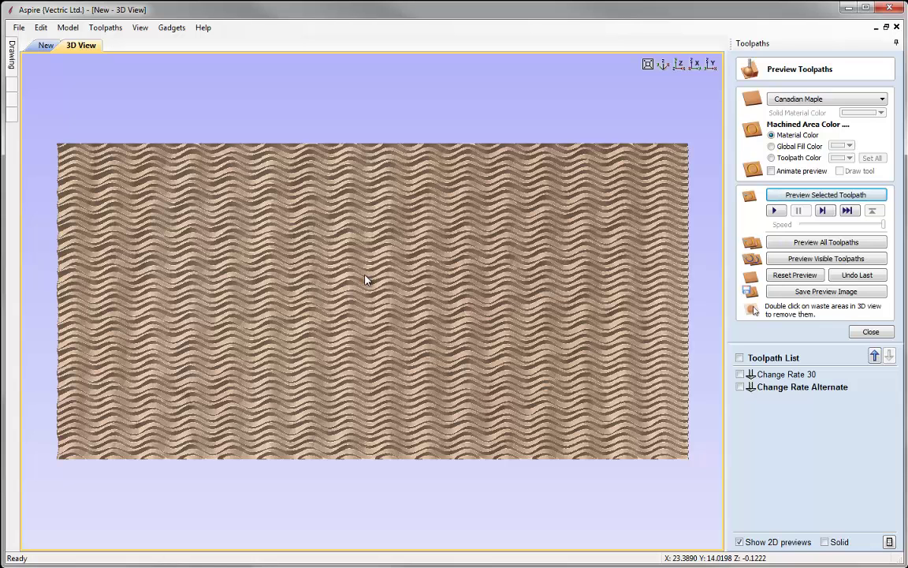
Reopen the Texture Toolbox and save its settings as 'Change Rate Alternate 15 - 25'.
left_click(48, 45)
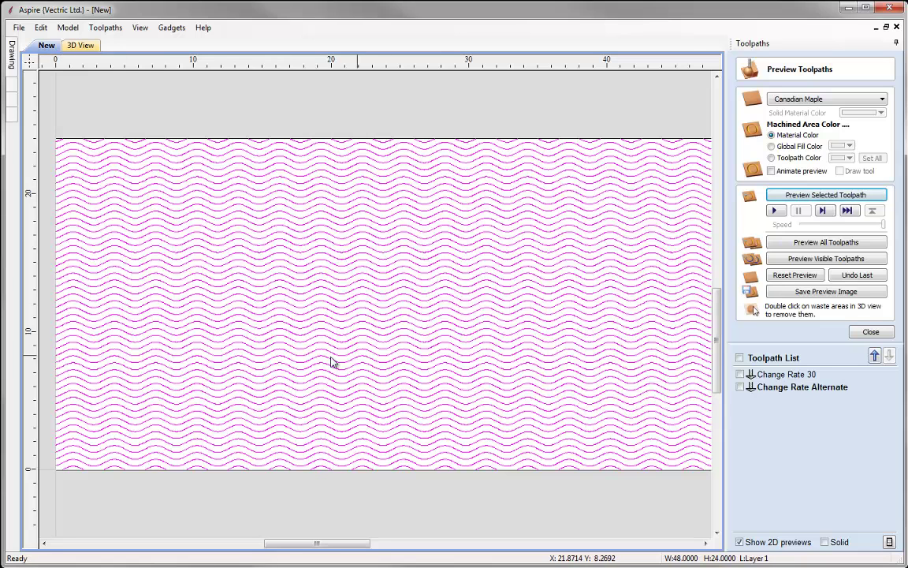
left_click(171, 27)
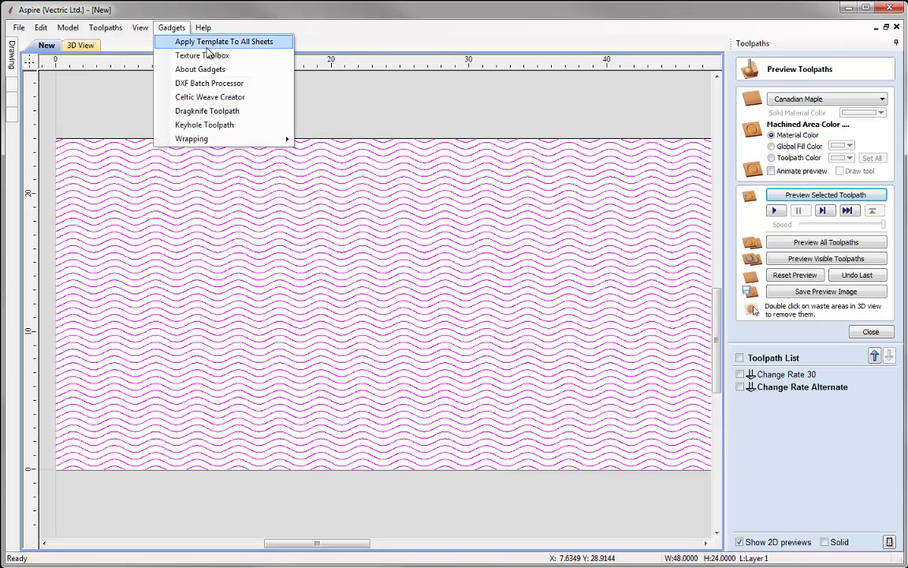
left_click(238, 60)
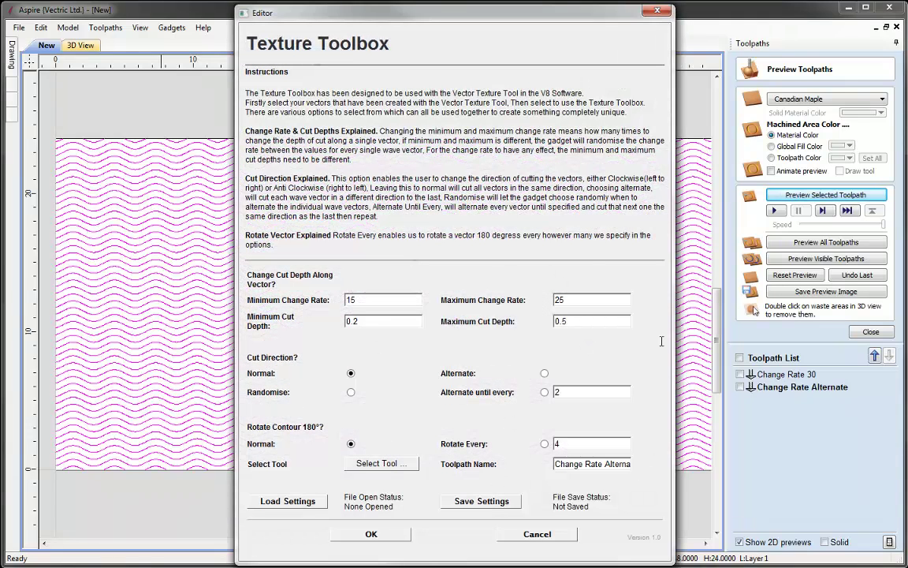
left_click(476, 499)
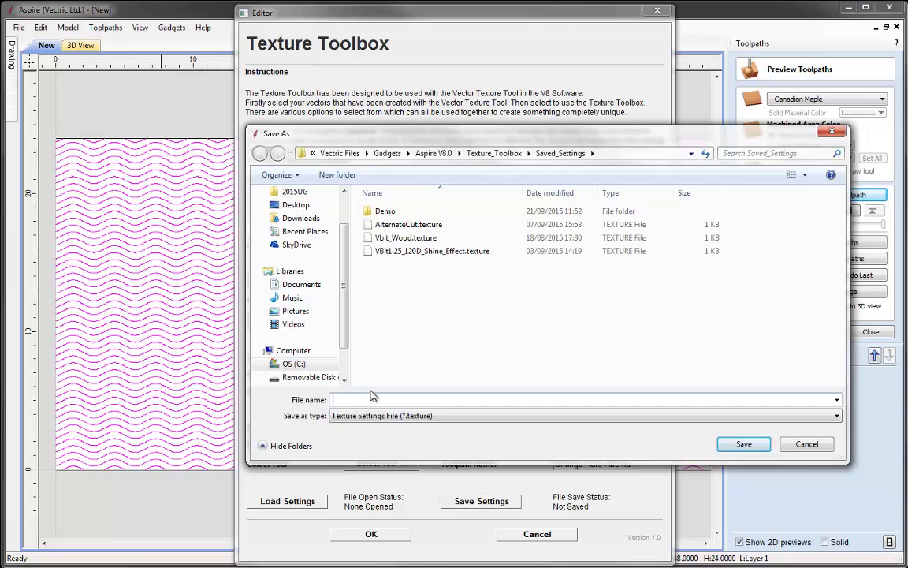
left_click_drag(531, 140, 467, 140)
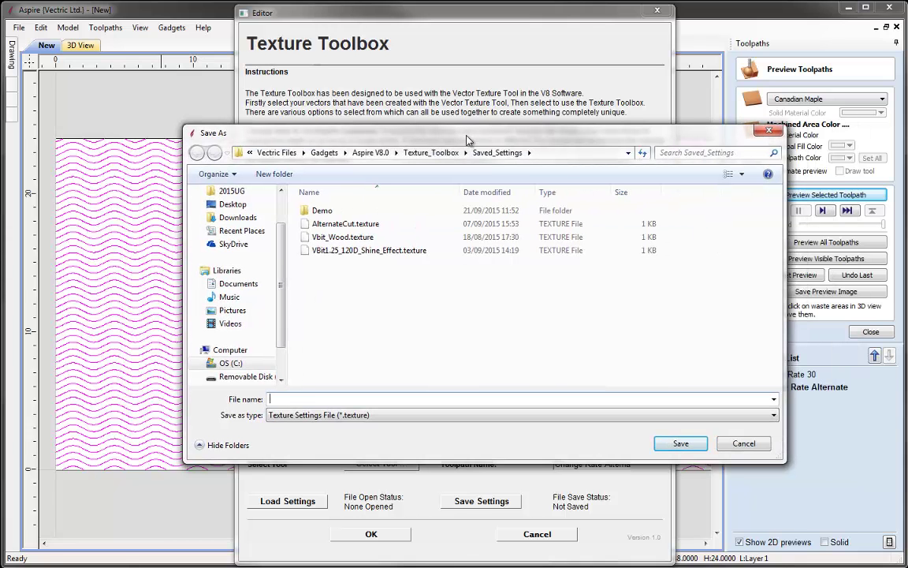
key("BackSpace")
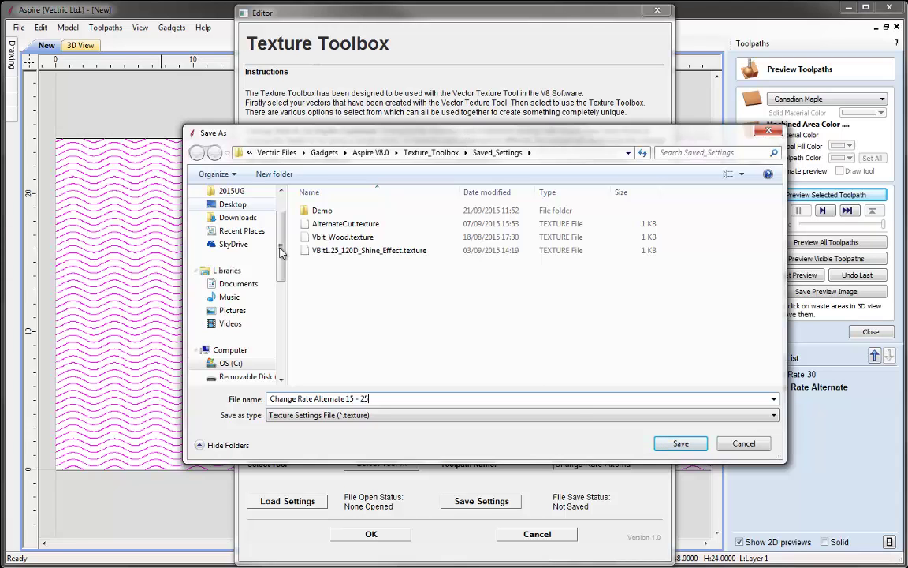
left_click(666, 443)
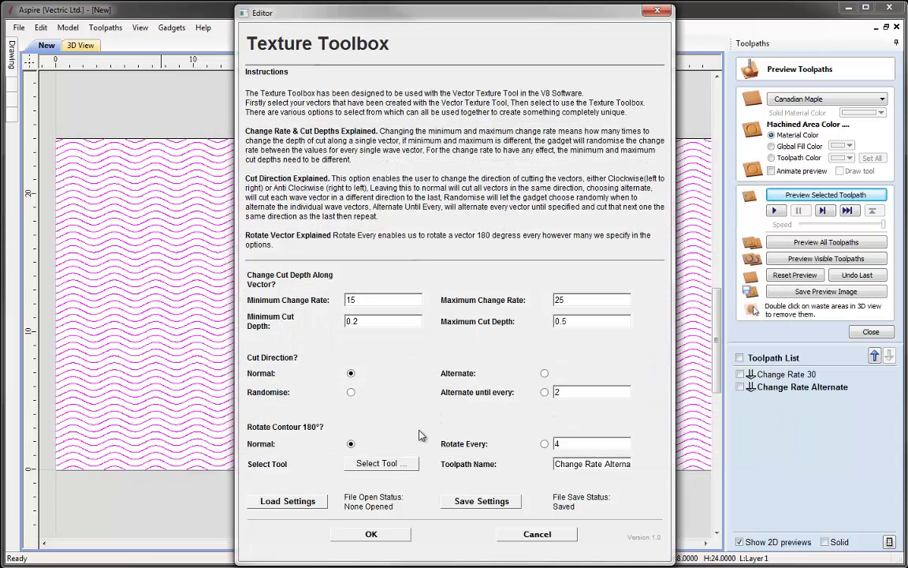
Load the 'Change Rate Alternate 15 - 25' settings file into the Texture Toolbox.
left_click(306, 508)
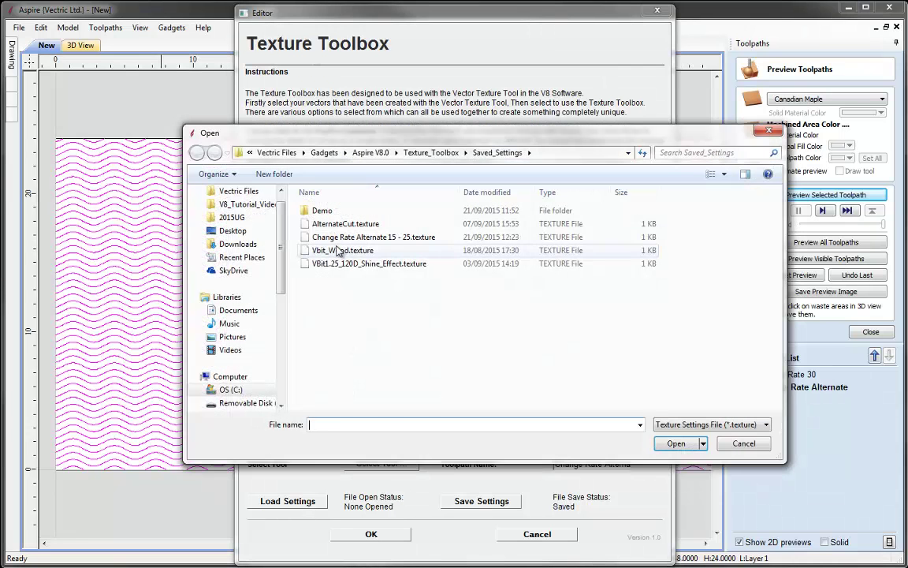
left_click(371, 236)
left_click(662, 444)
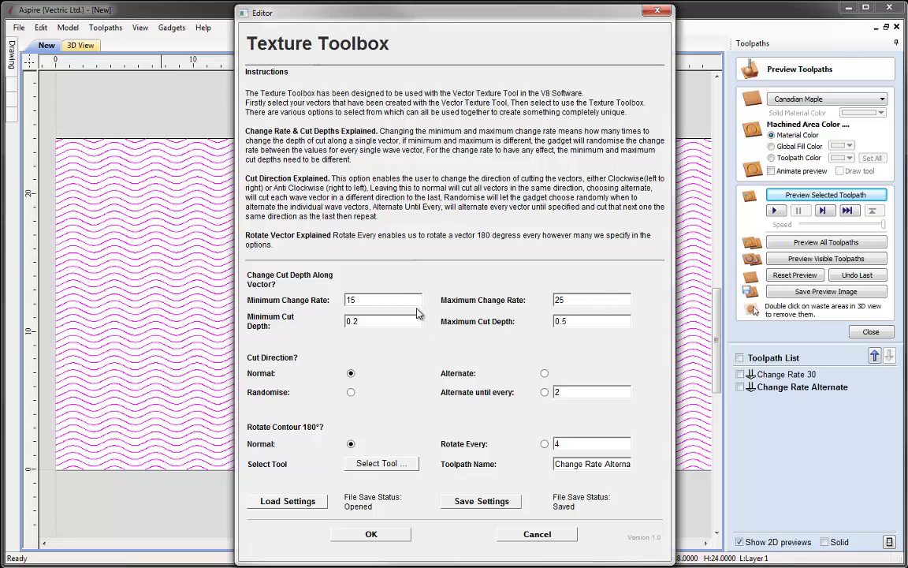
Set Maximum Change Rate to 15 and cut depth from 0 to 0.4.
double_click(589, 300)
type("15")
key("Tab")
type("0")
key("Tab")
type("0.4")
Create the 'Cut Direction Alternate' toolpath with alternate cut direction and the 90° V-Bit.
left_click(544, 374)
left_click(407, 465)
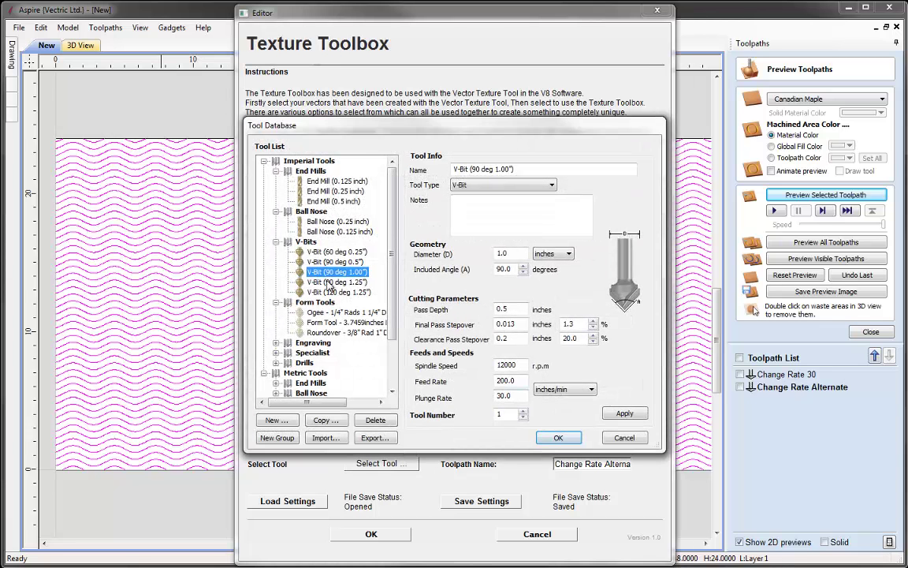
left_click(556, 438)
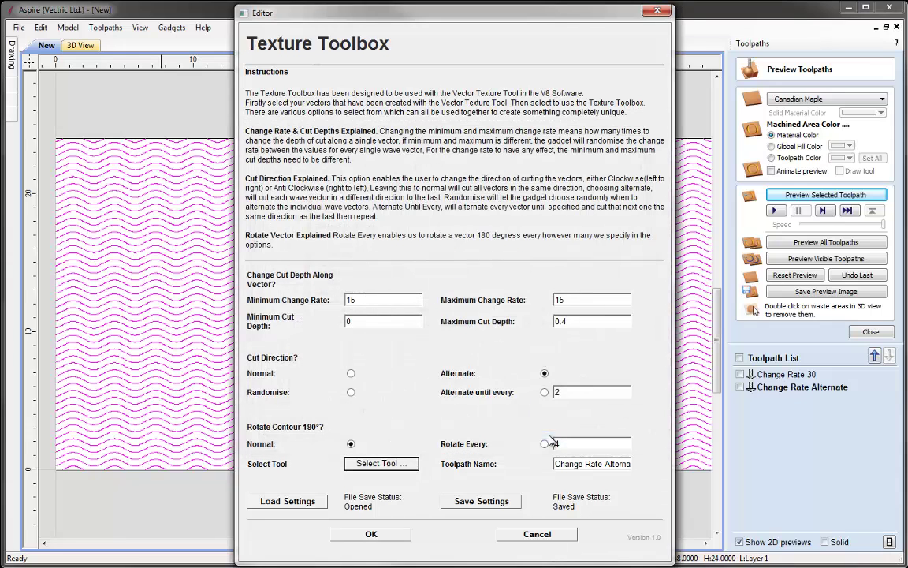
left_click_drag(555, 464, 706, 467)
type("Cut")
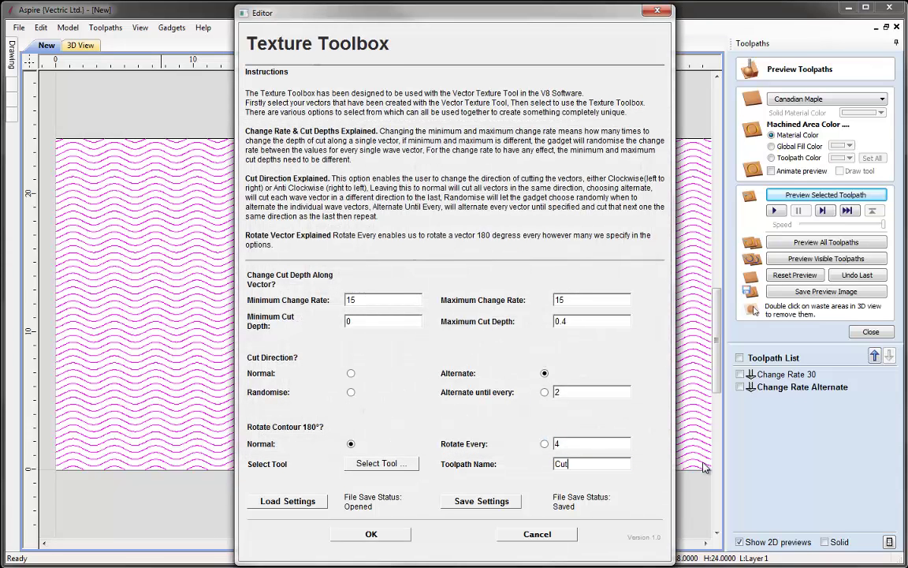
type(" Direction Alternate")
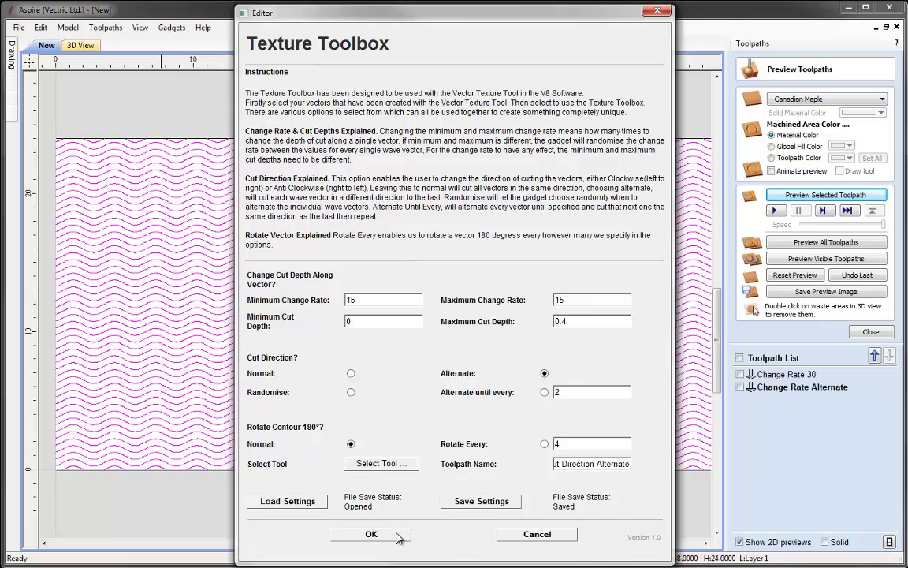
left_click(371, 534)
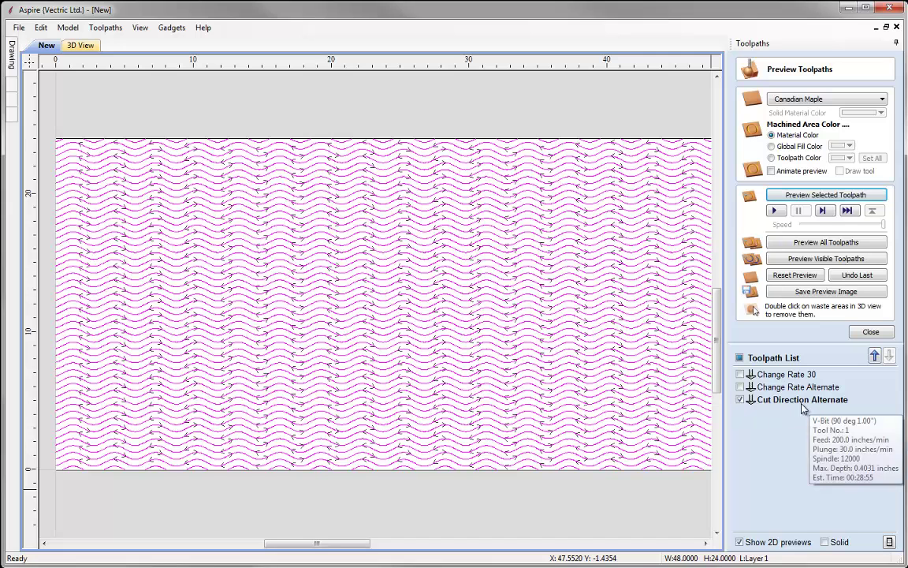
Reset the 3D preview and simulate carving the Cut Direction Alternate toolpath.
left_click(398, 319)
scroll(398, 320, "up", 2)
scroll(399, 319, "up", 2)
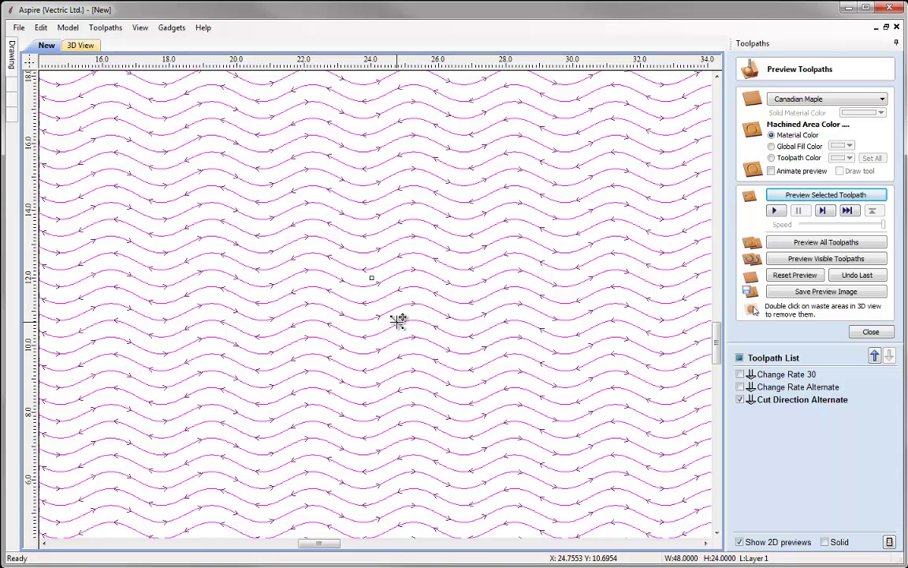
left_click(87, 47)
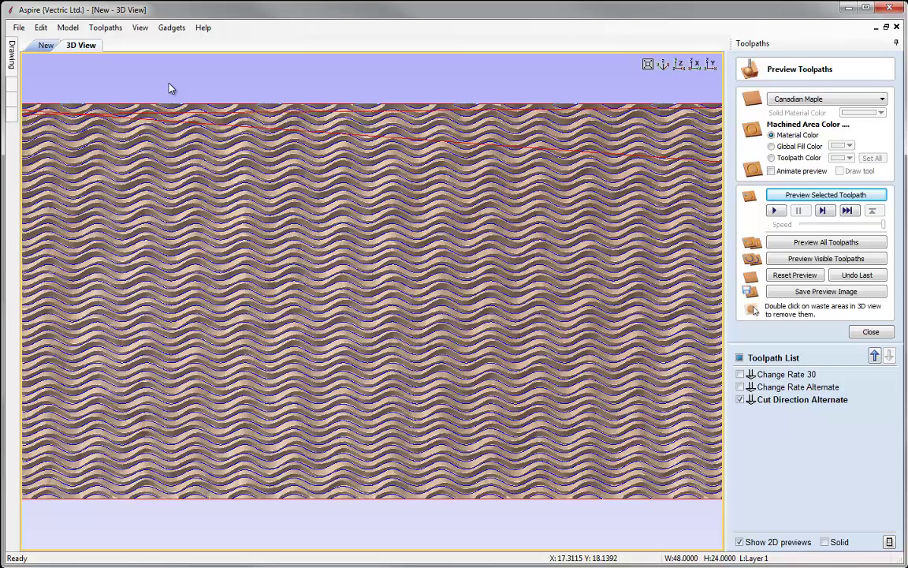
left_click(795, 275)
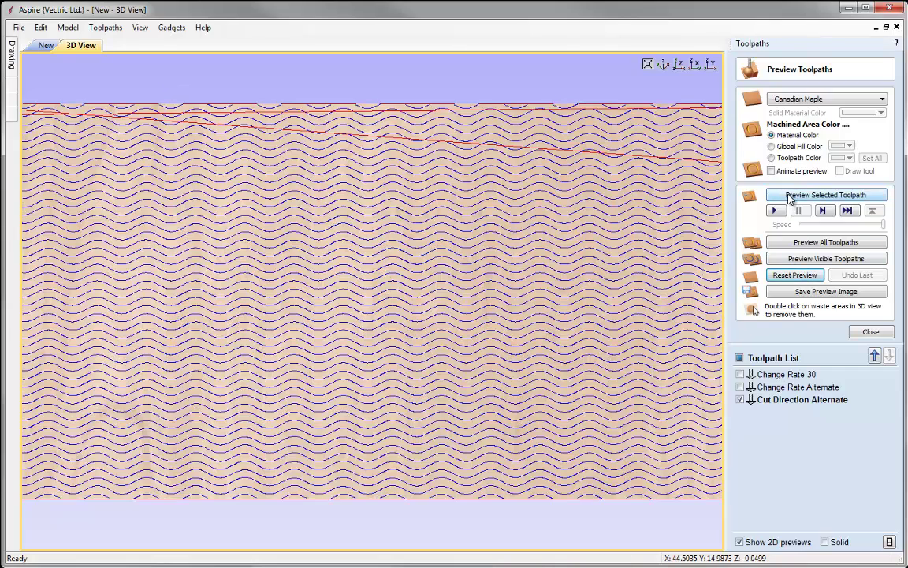
left_click(789, 199)
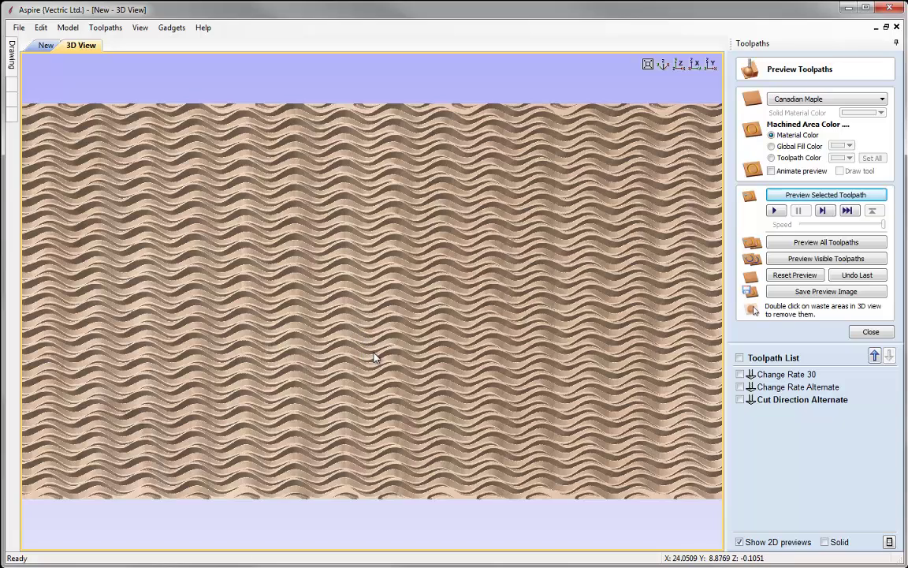
Orbit and zoom around the carved waves, view from the top, then return to 2D.
left_click_drag(345, 381, 499, 323)
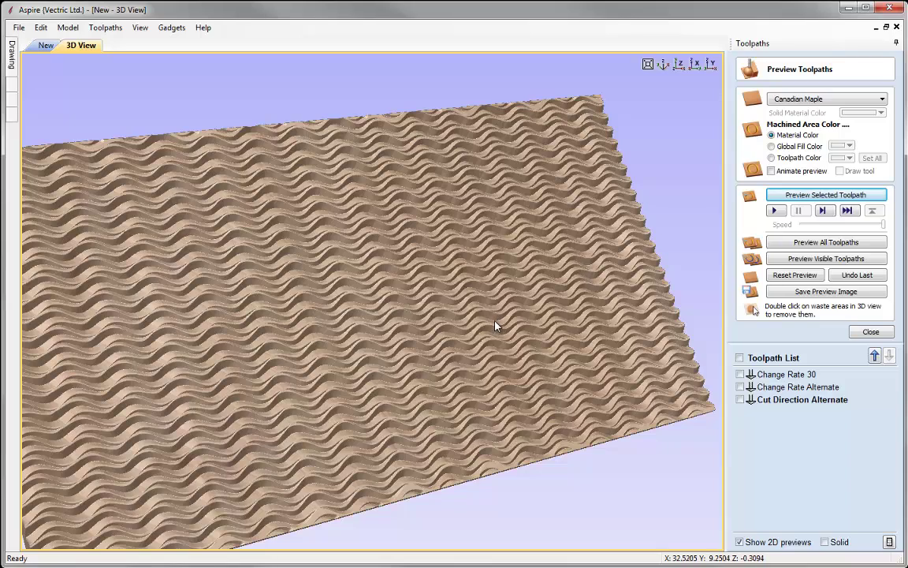
left_click_drag(343, 370, 427, 368)
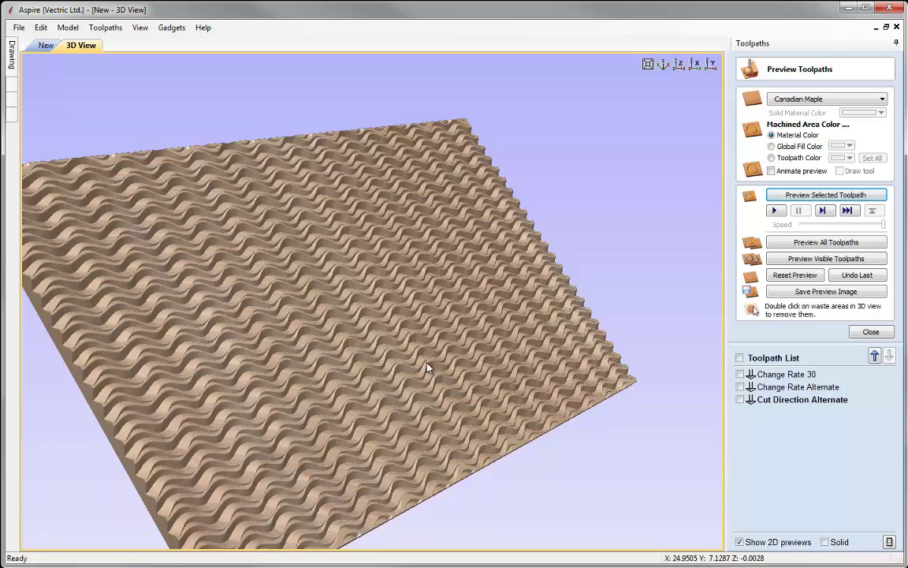
left_click_drag(427, 368, 402, 362)
scroll(402, 361, "up", 3)
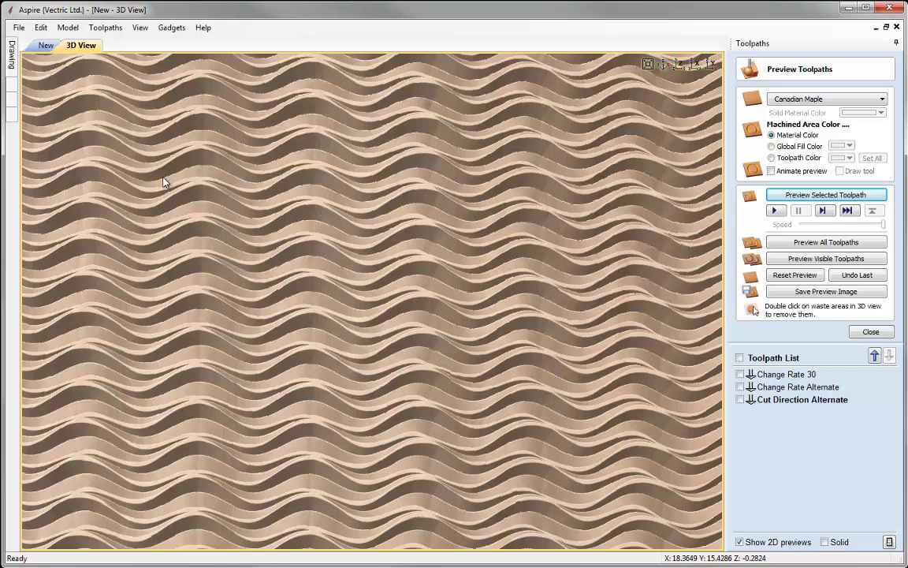
left_click_drag(190, 291, 331, 328)
scroll(331, 328, "down", 8)
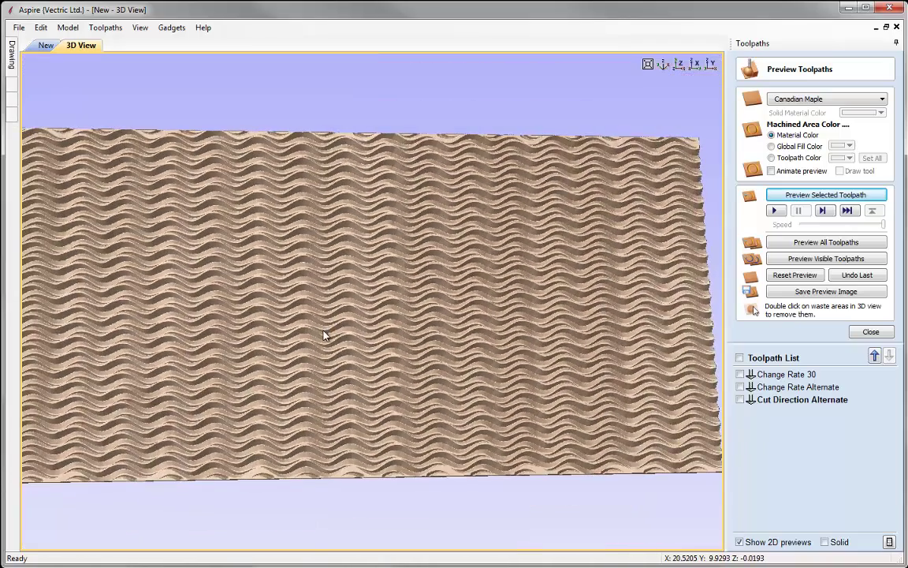
left_click(677, 66)
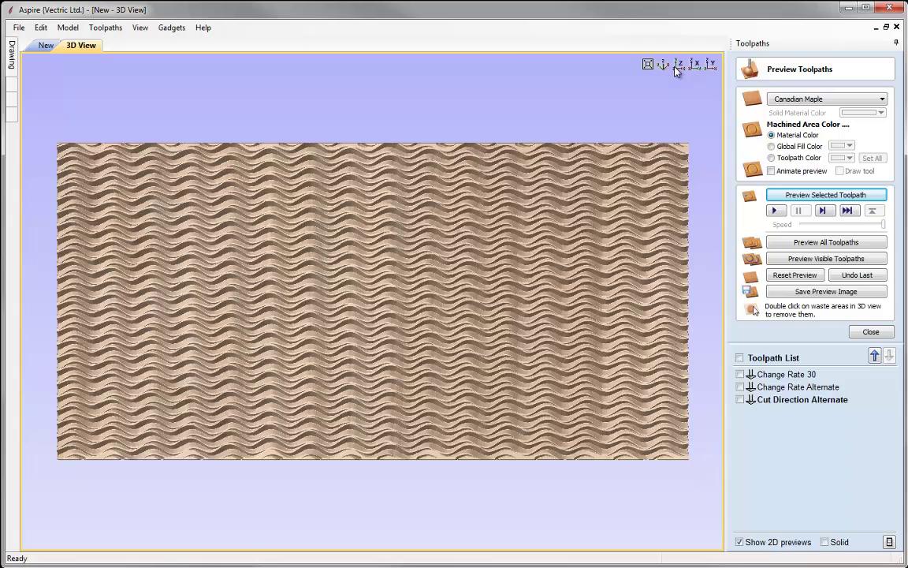
left_click(47, 45)
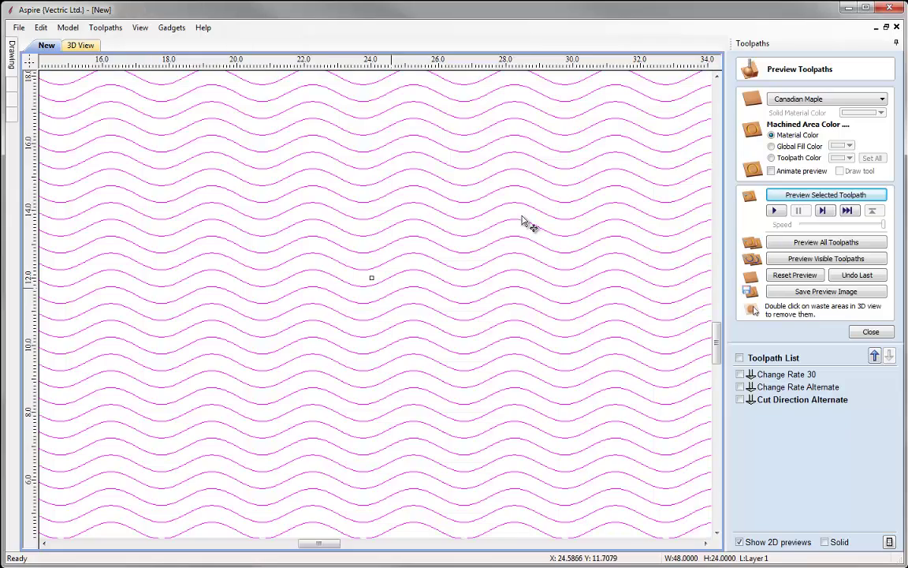
Open Texture Toolbox on the wave vectors with cut depths 0.2 minimum and 0.5 maximum.
scroll(352, 297, "down", 2)
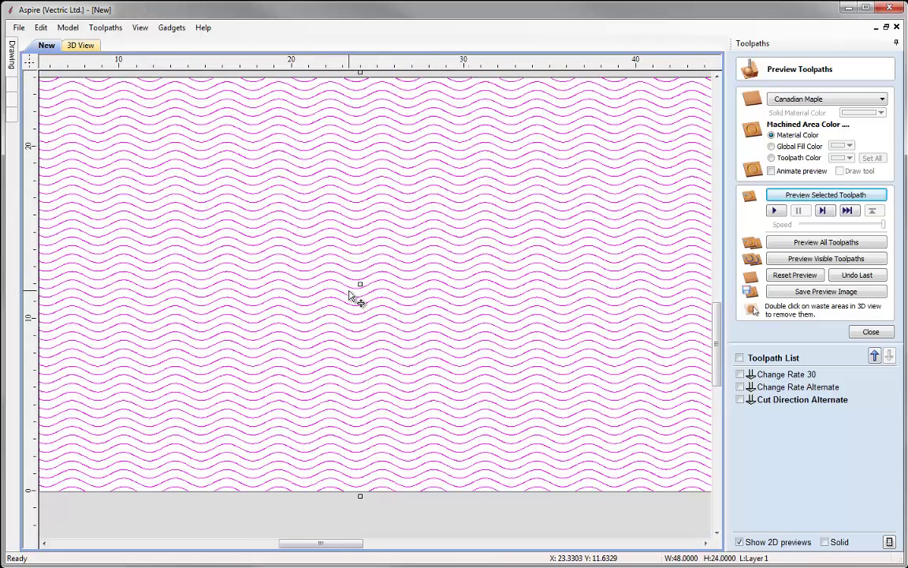
scroll(353, 297, "down", 1)
left_click(417, 488)
left_click(388, 335)
left_click(171, 27)
left_click(228, 54)
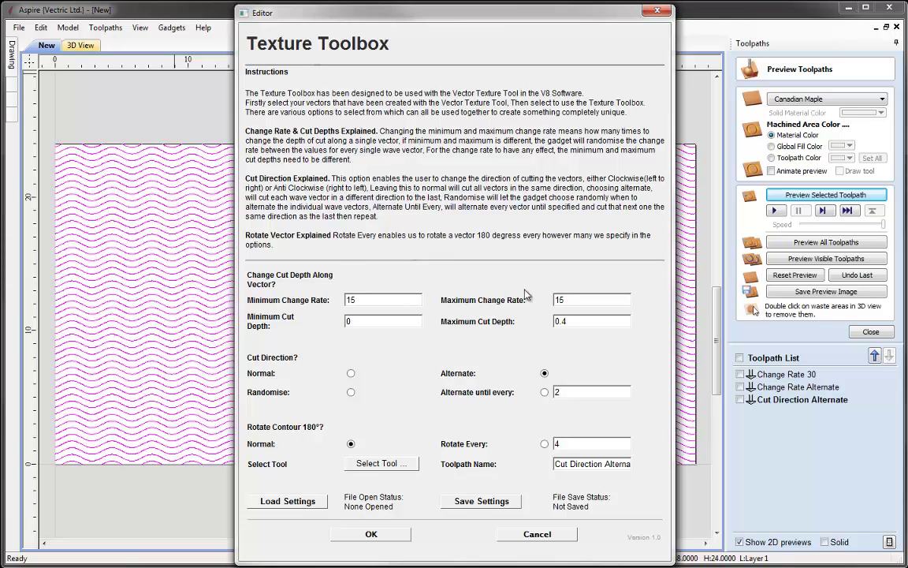
left_click(405, 320)
type("2")
left_click(593, 320)
key("BackSpace")
type("5")
Alternate cut direction until every 3 vectors and name the toolpath 'Alternate Until Every 4'.
left_click(544, 393)
double_click(564, 392)
type("3")
left_click_drag(558, 463, 662, 463)
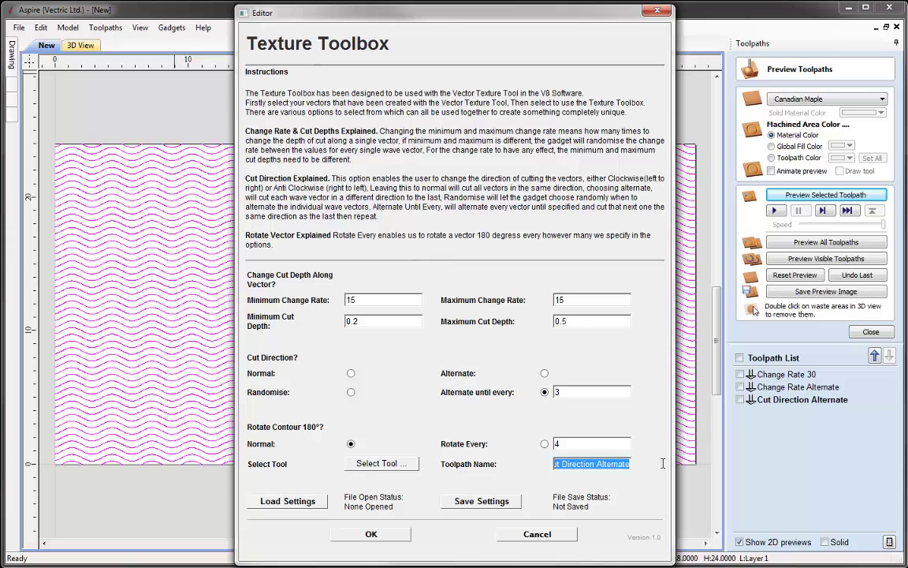
type("Alterna")
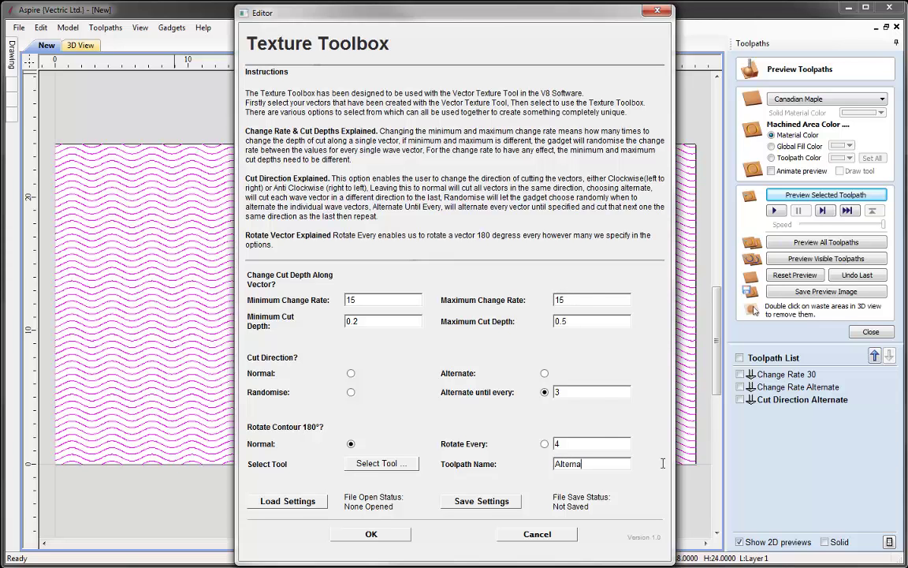
type("te Until Every 4")
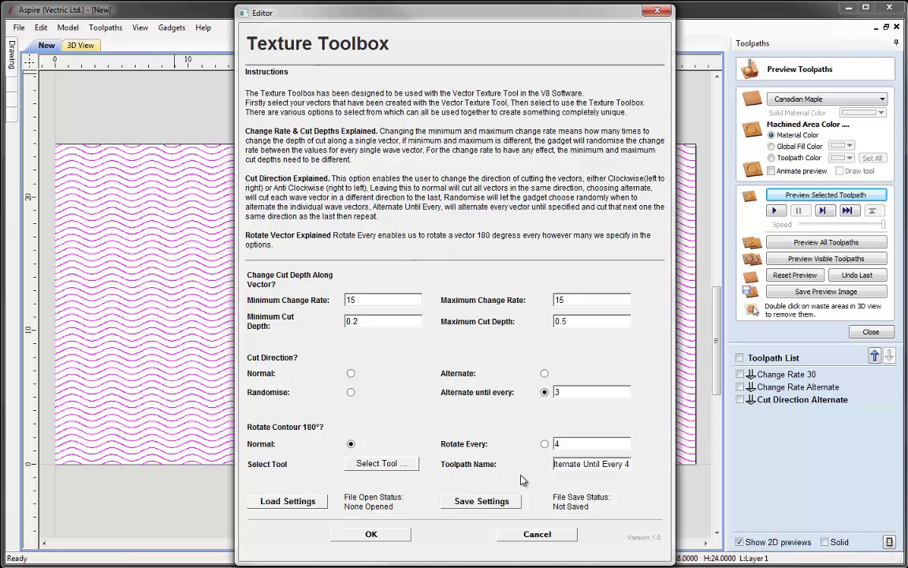
left_click(394, 539)
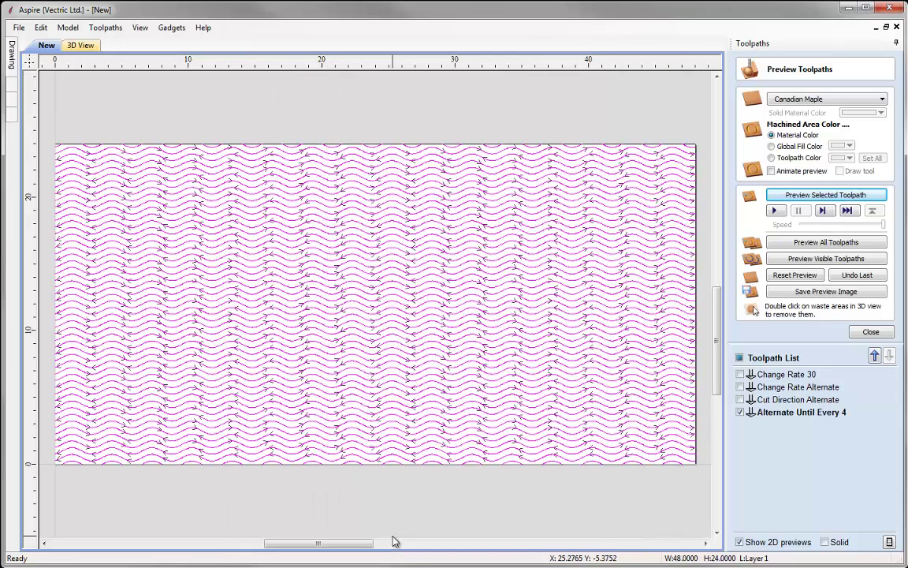
Reset and simulate the Alternate Until Every 4 toolpath, viewing the board from above.
left_click(79, 46)
left_click(800, 275)
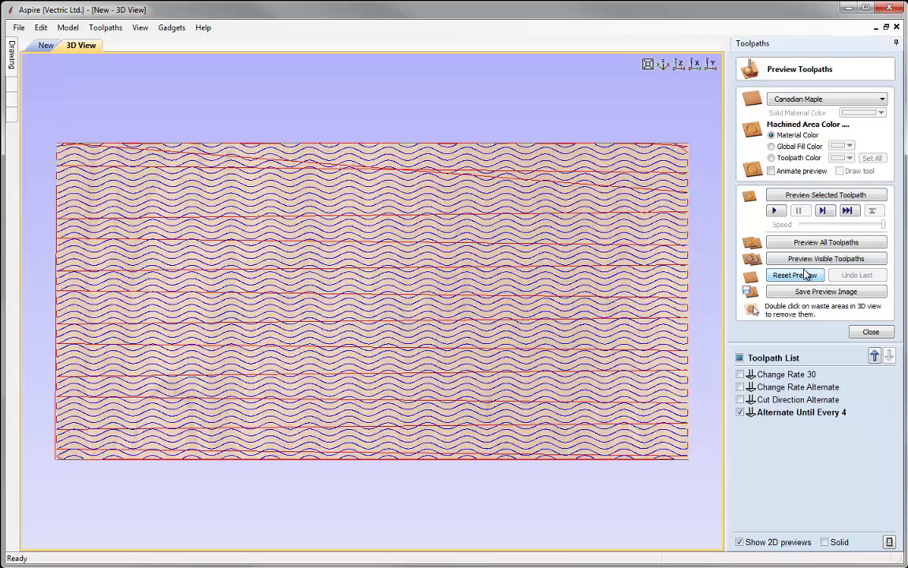
left_click(812, 195)
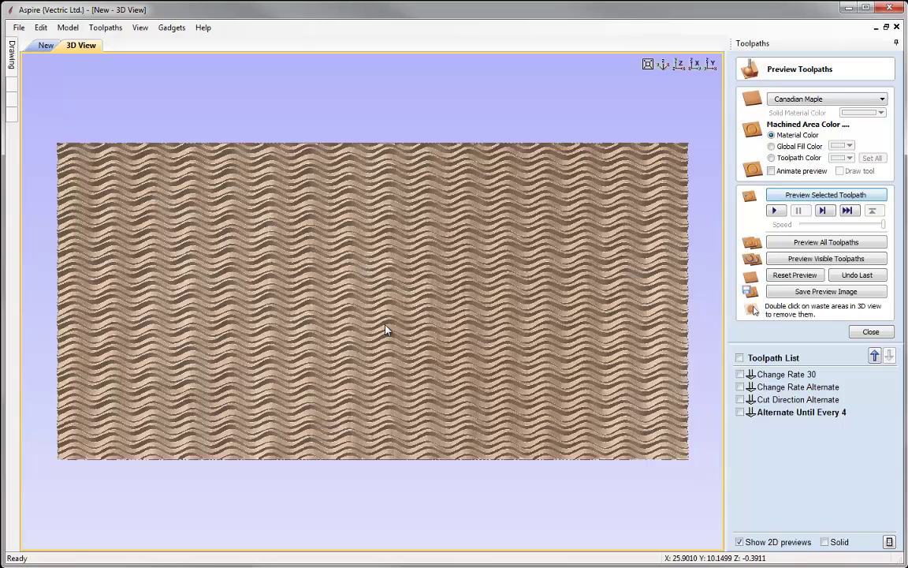
scroll(386, 325, "up", 3)
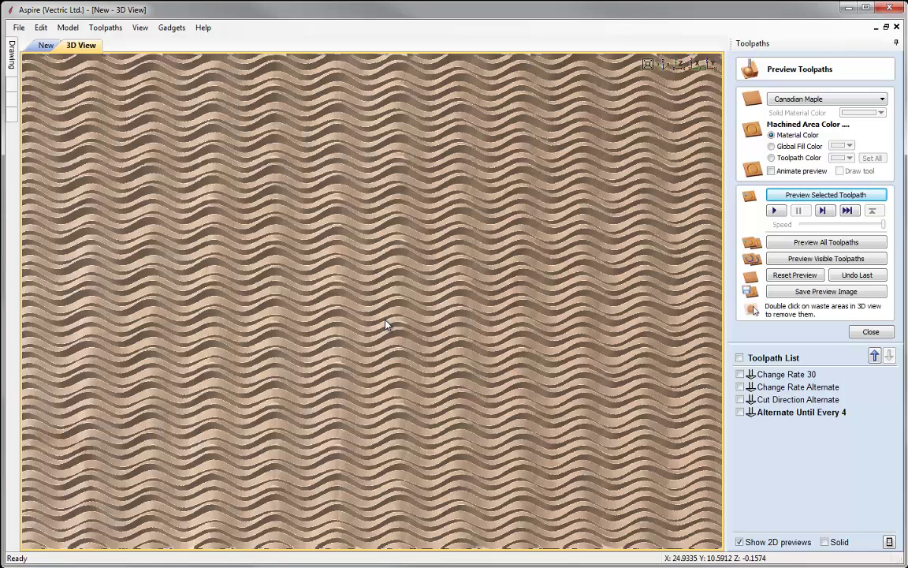
left_click(681, 65)
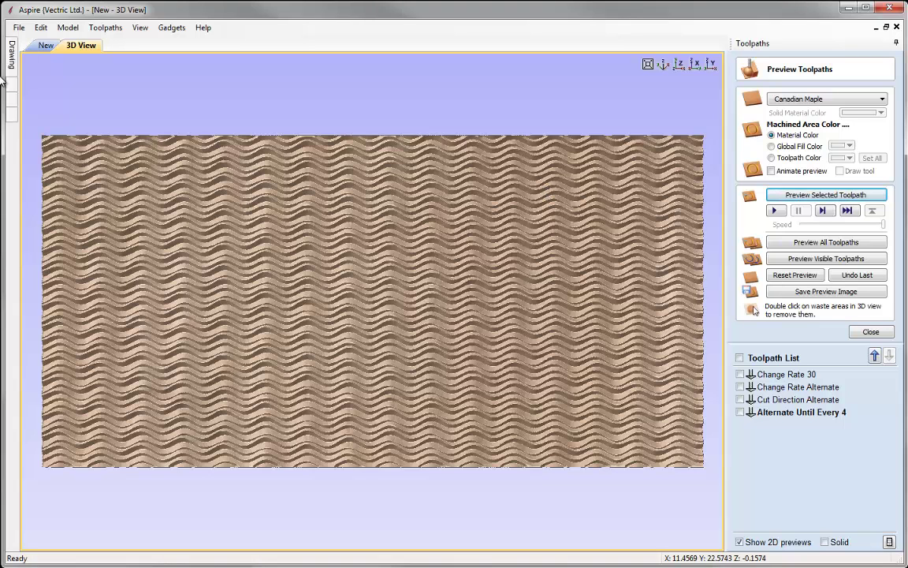
Open Texture Toolbox from the 2D drawing and set the minimum cut depth to 0.5.
left_click(44, 45)
left_click(172, 27)
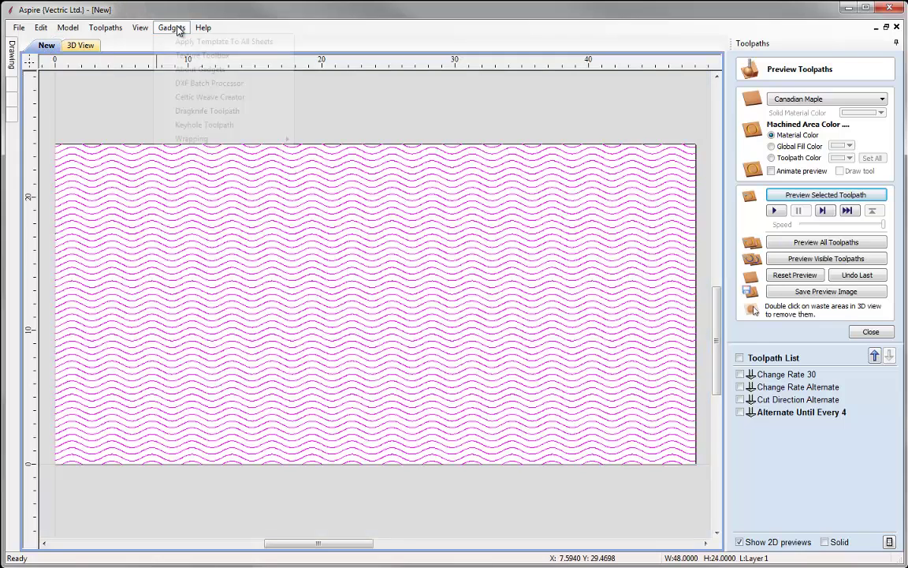
left_click(202, 55)
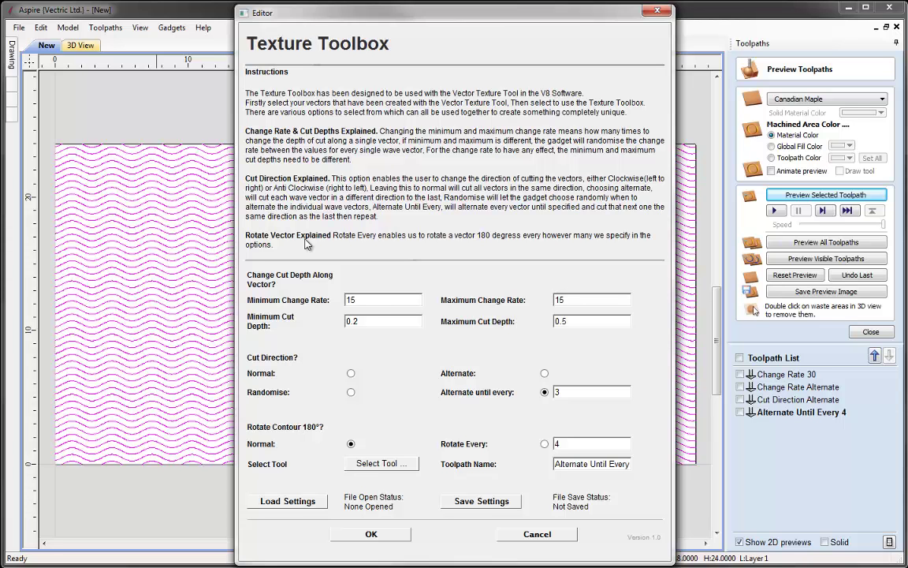
double_click(405, 320)
type("0.5")
Use Normal cut direction, rotate 180° every 2 vectors, 90° V-Bit, name 'Rotate 180 every 2'.
left_click(350, 374)
left_click(544, 444)
key("Tab")
type("2")
left_click(382, 463)
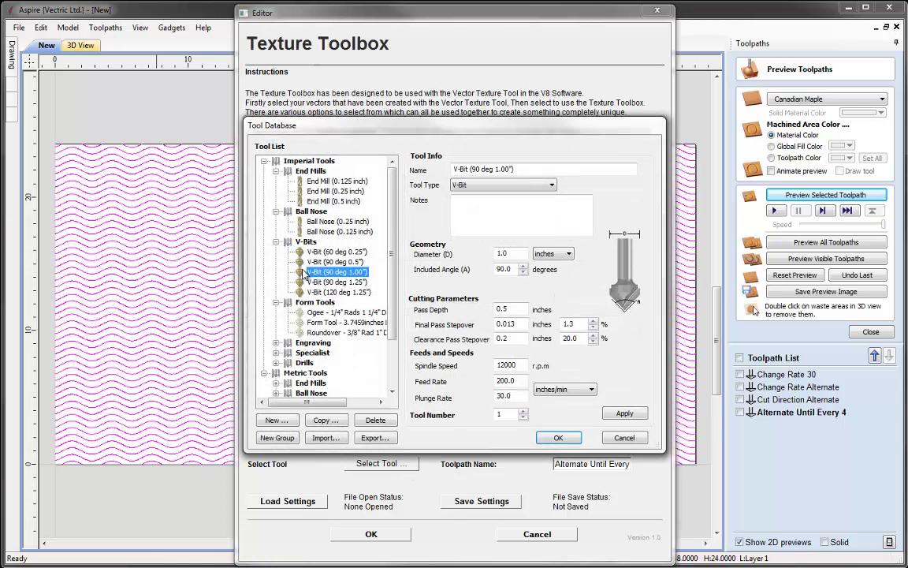
left_click(563, 437)
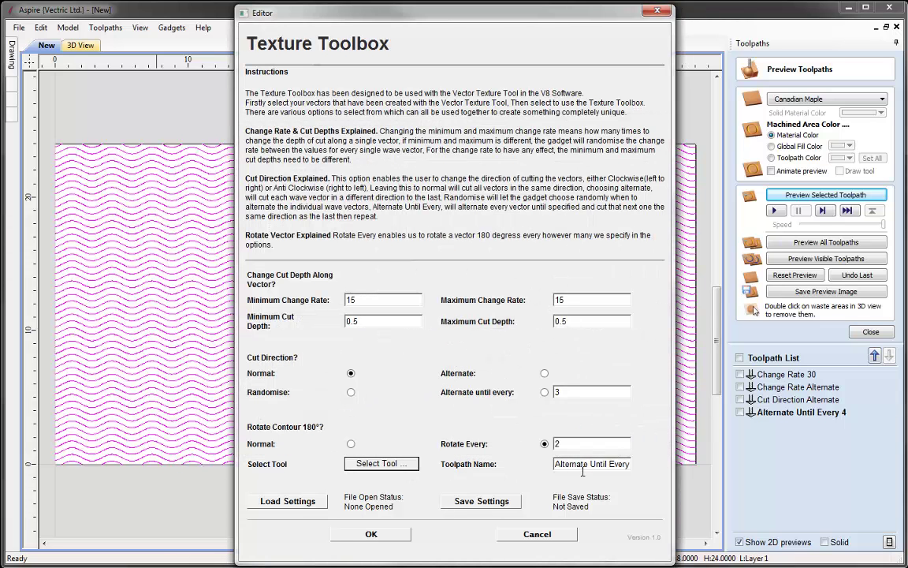
left_click_drag(555, 464, 630, 464)
key("BackSpace")
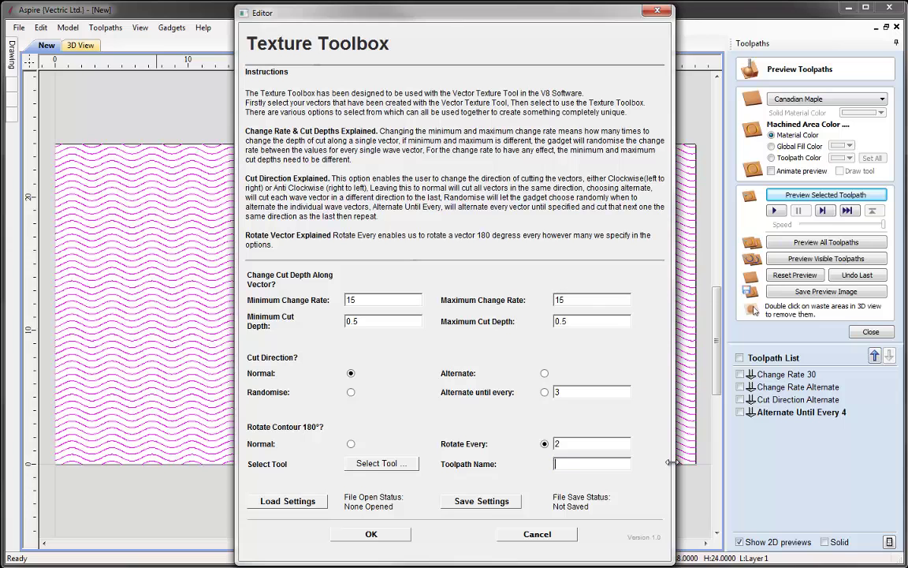
type("Rotate 180 every 2")
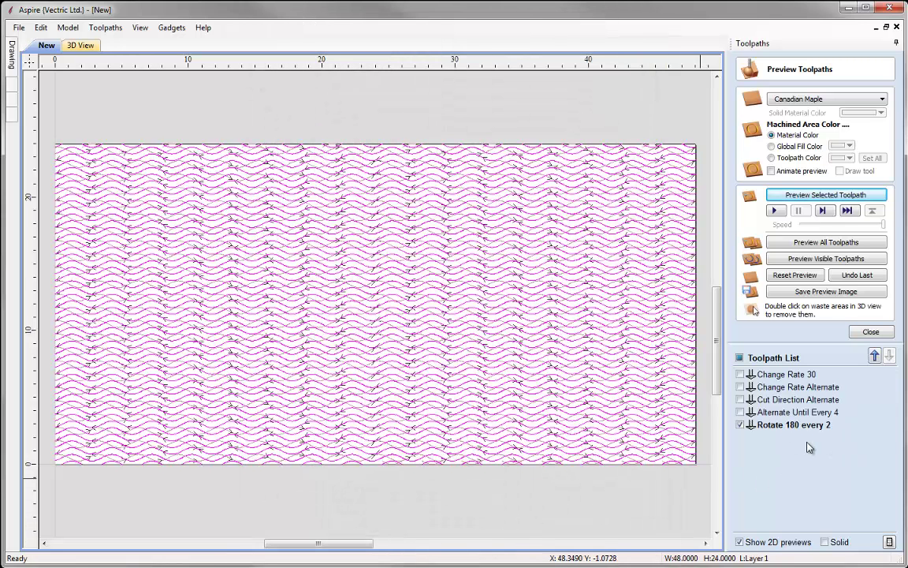
Reset and simulate the Rotate 180 every 2 toolpath, then tilt and zoom on the texture.
left_click(81, 47)
left_click(795, 276)
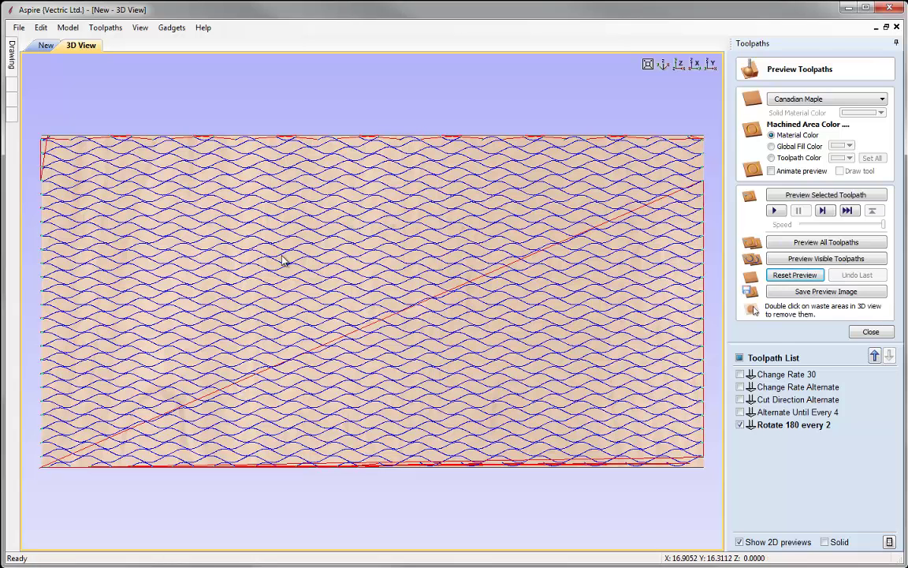
left_click(798, 197)
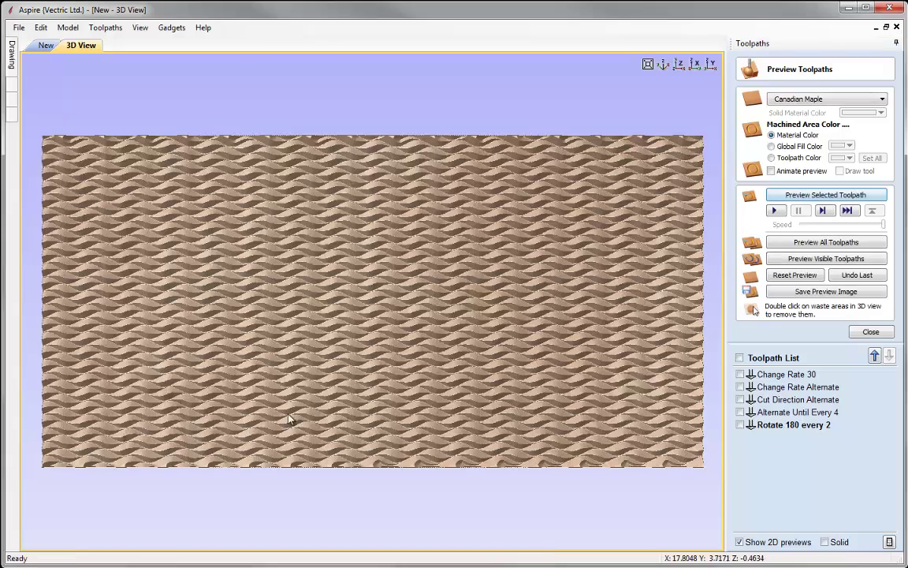
left_click_drag(309, 397, 397, 409)
scroll(399, 384, "up", 3)
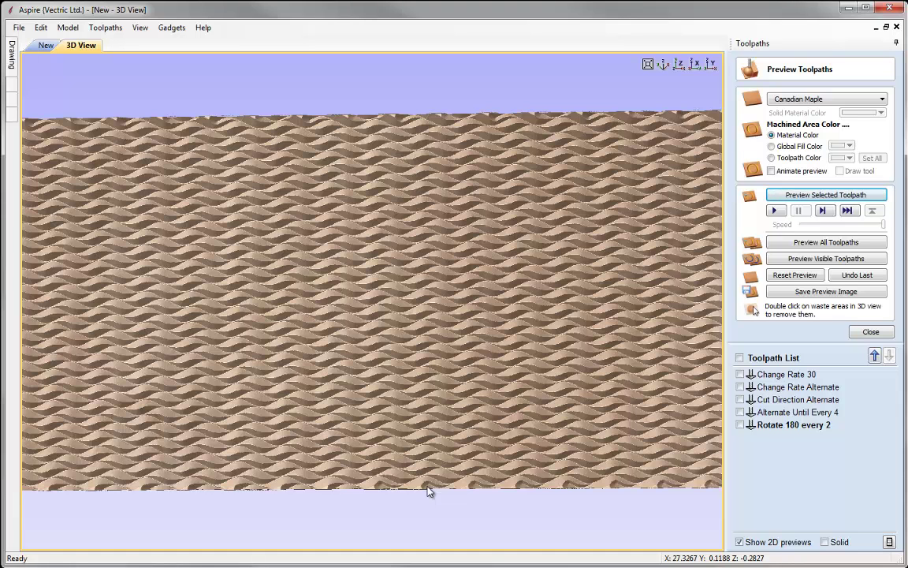
Close the current job without saving changes.
left_click(13, 28)
left_click(45, 66)
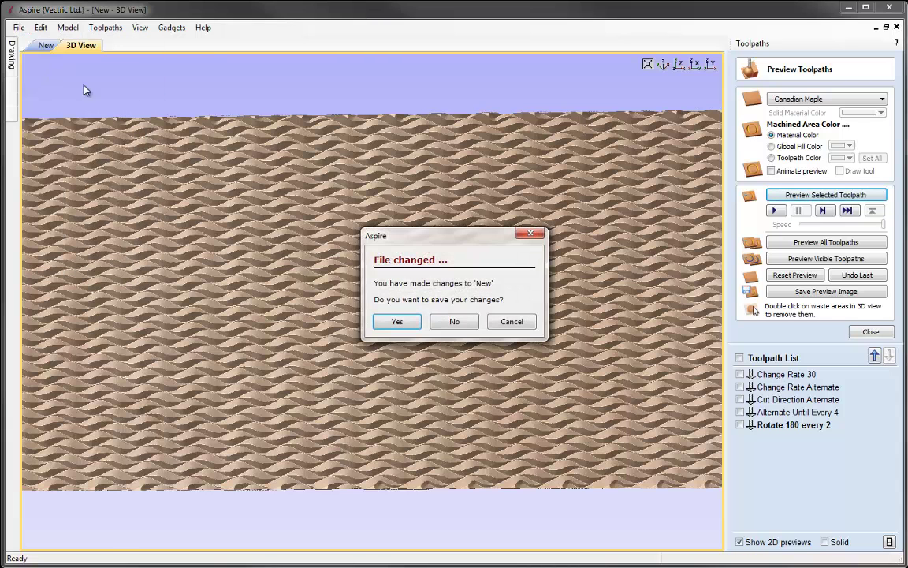
left_click(458, 321)
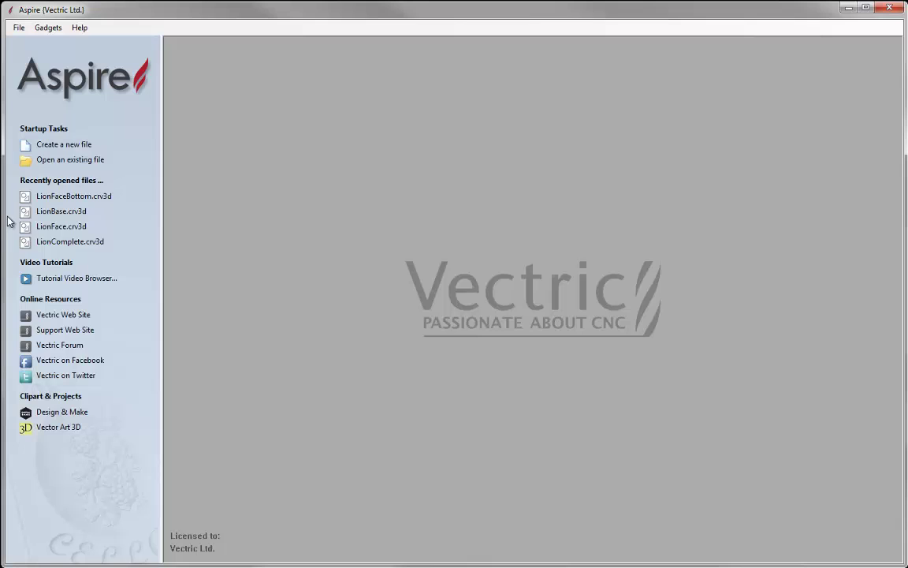
Create a new job 96 inches wide and 48 inches high.
left_click(38, 146)
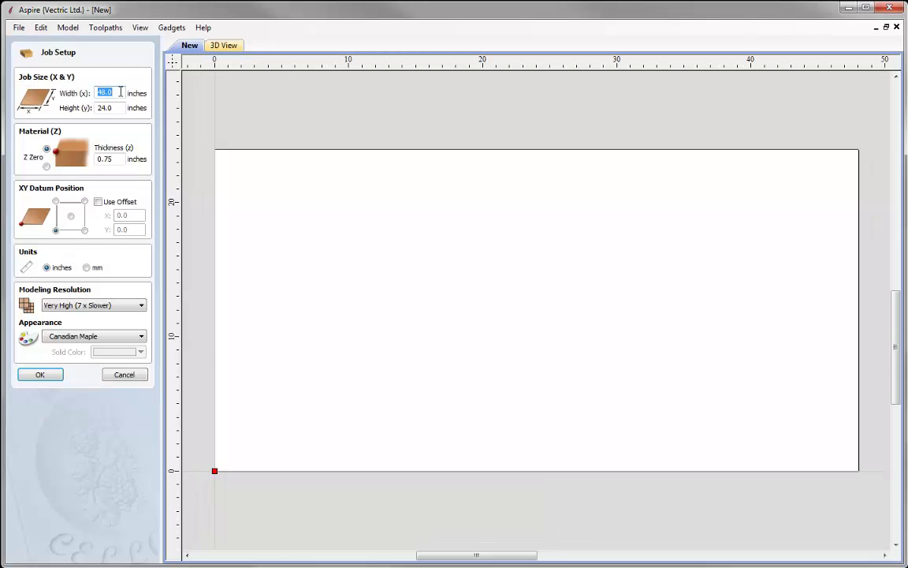
type("9")
double_click(107, 107)
type("48")
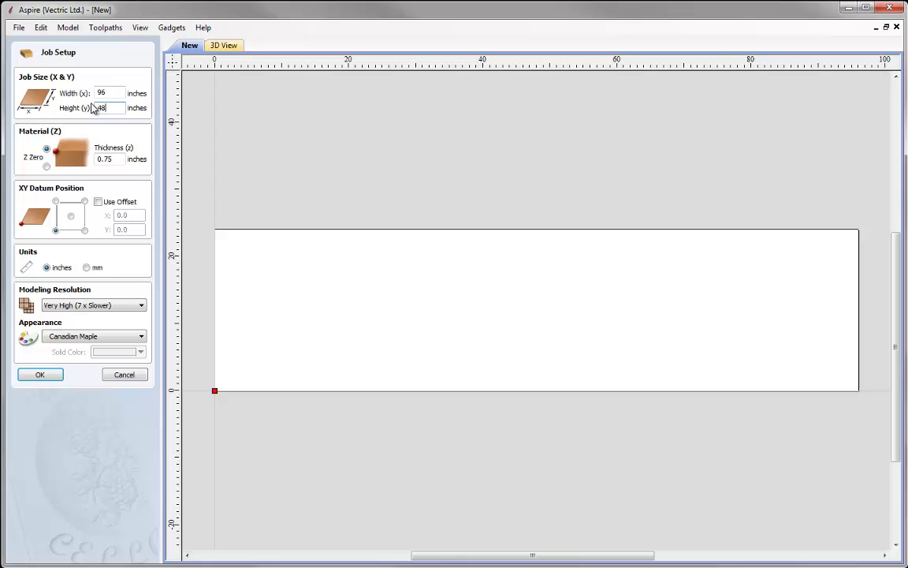
left_click(48, 375)
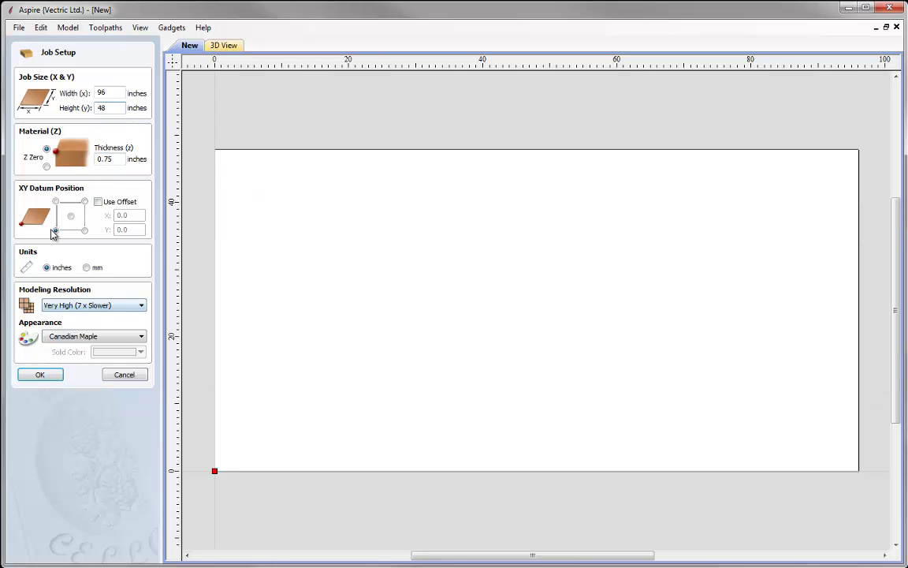
left_click(44, 375)
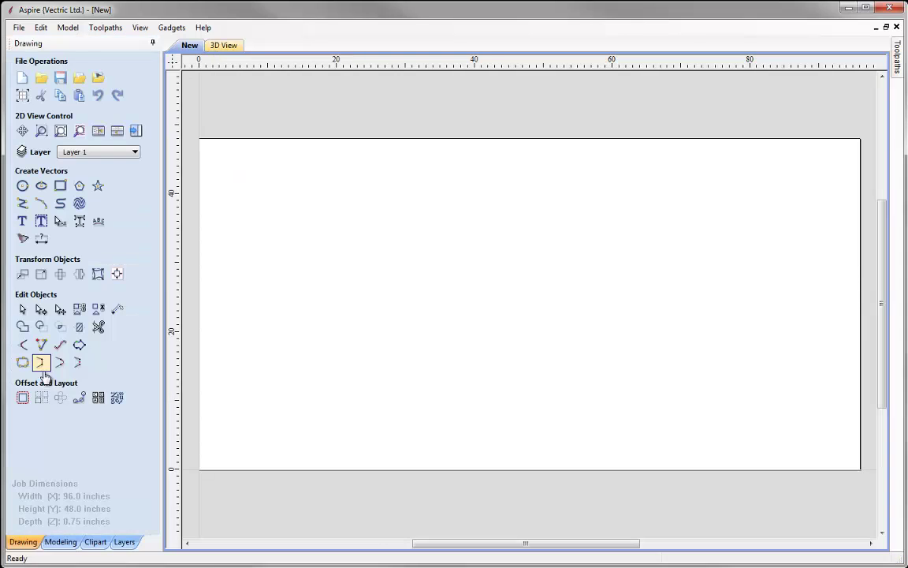
Create wave texture vectors with amplitude 24 and wavelength 48, then select them all.
left_click(79, 204)
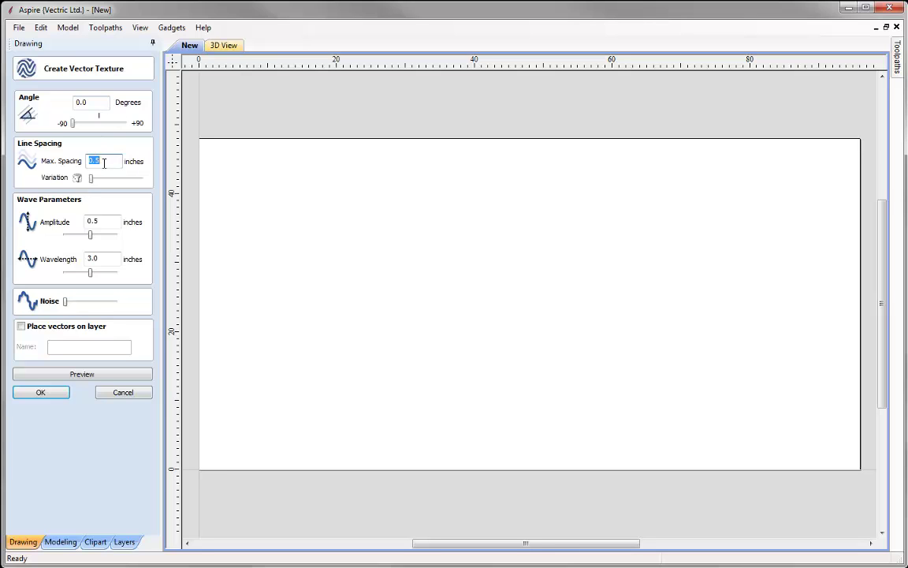
double_click(103, 220)
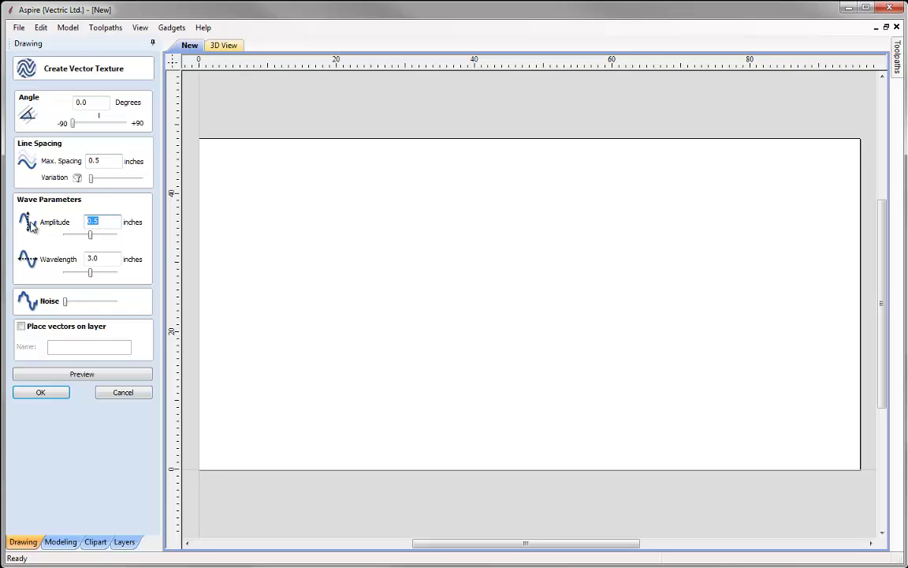
double_click(88, 257)
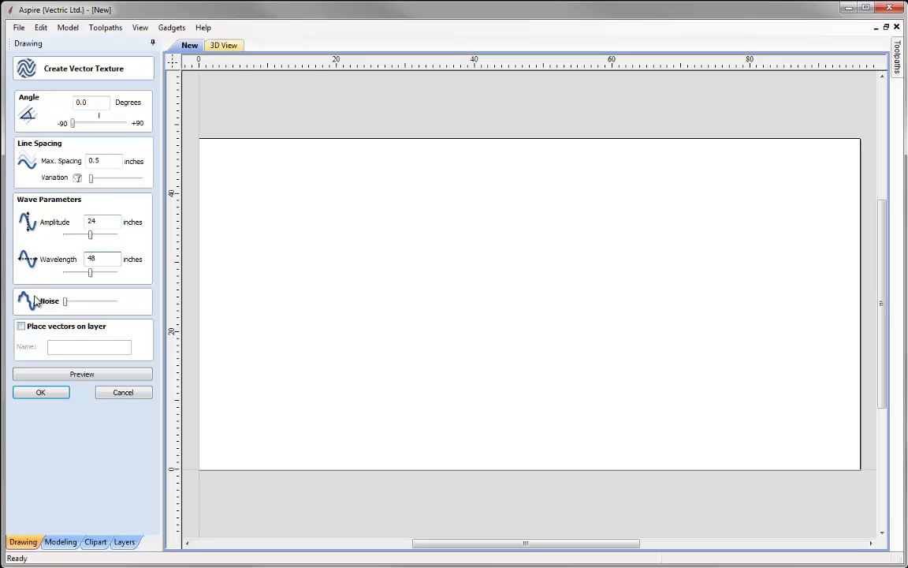
left_click(87, 376)
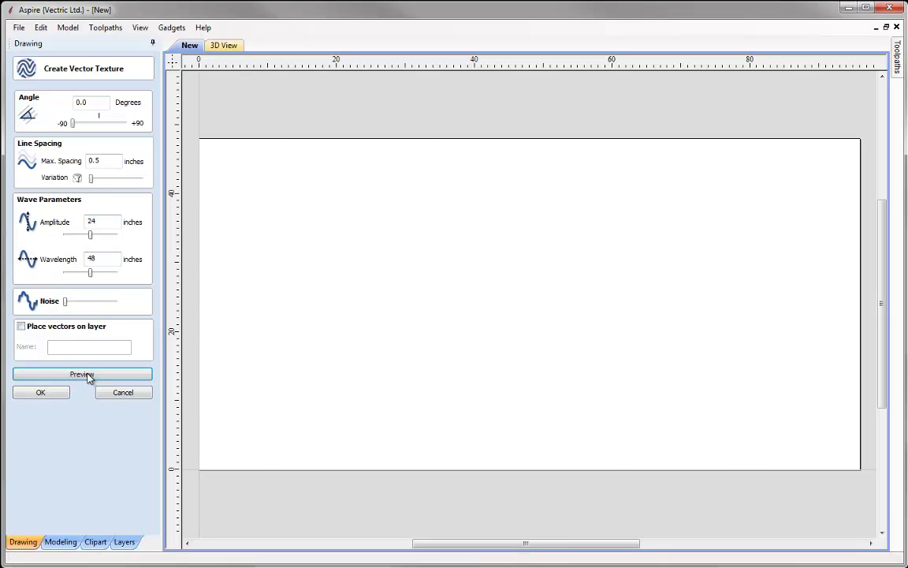
left_click(62, 394)
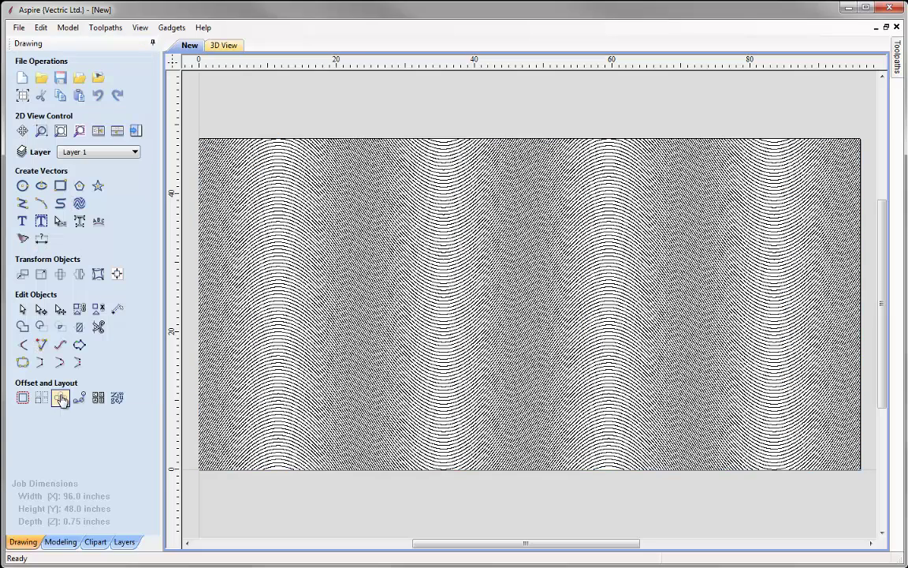
left_click(61, 399)
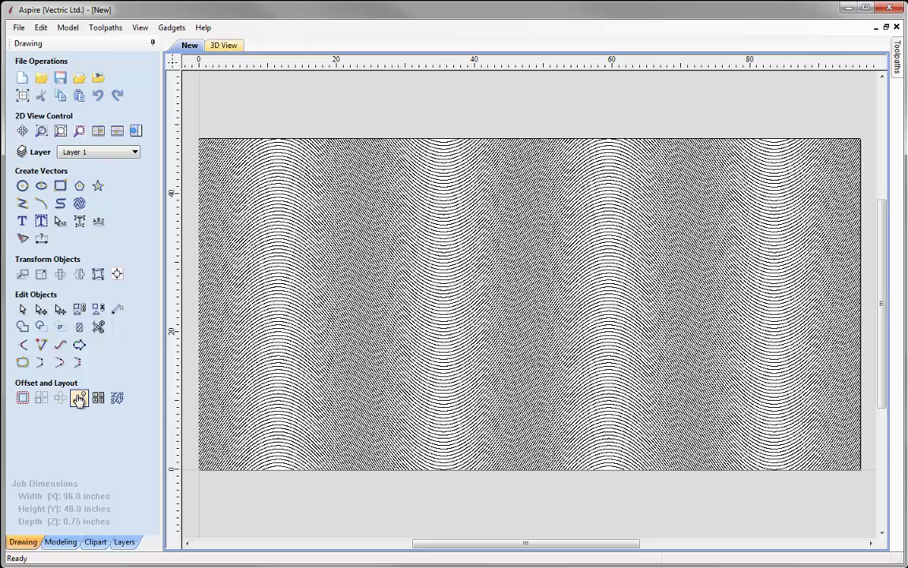
left_click(273, 289)
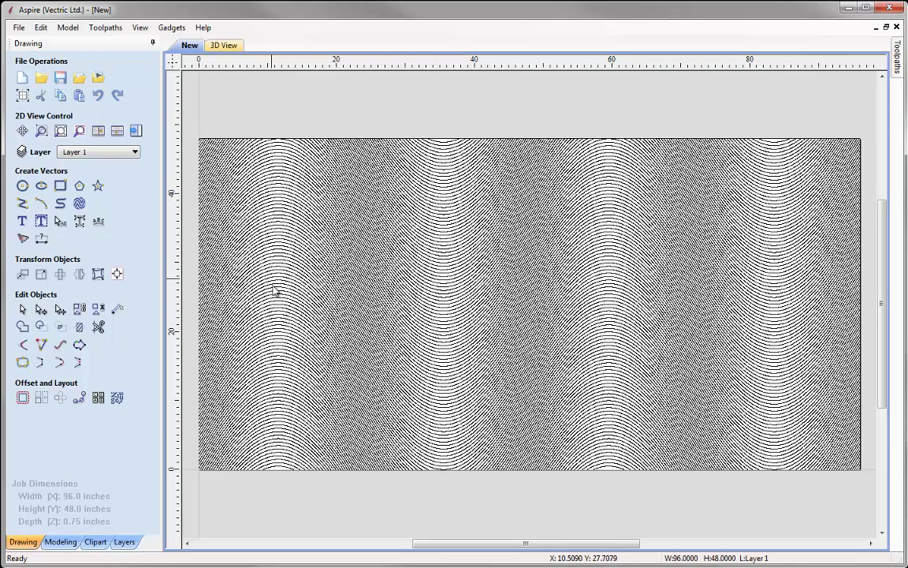
Load VBit1.25_120D_Shine_Effect.texture into Texture Toolbox and generate the Shine Effect toolpath.
left_click(171, 29)
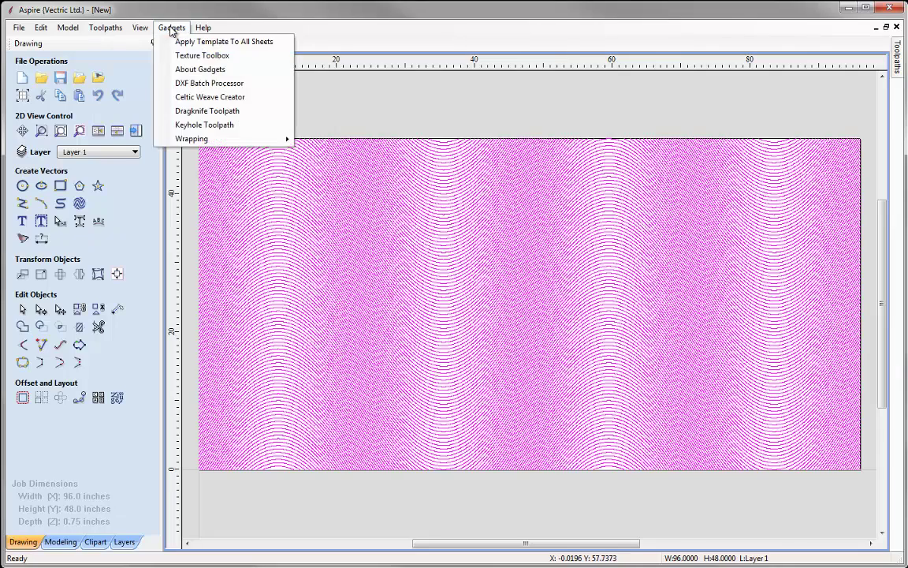
left_click(209, 56)
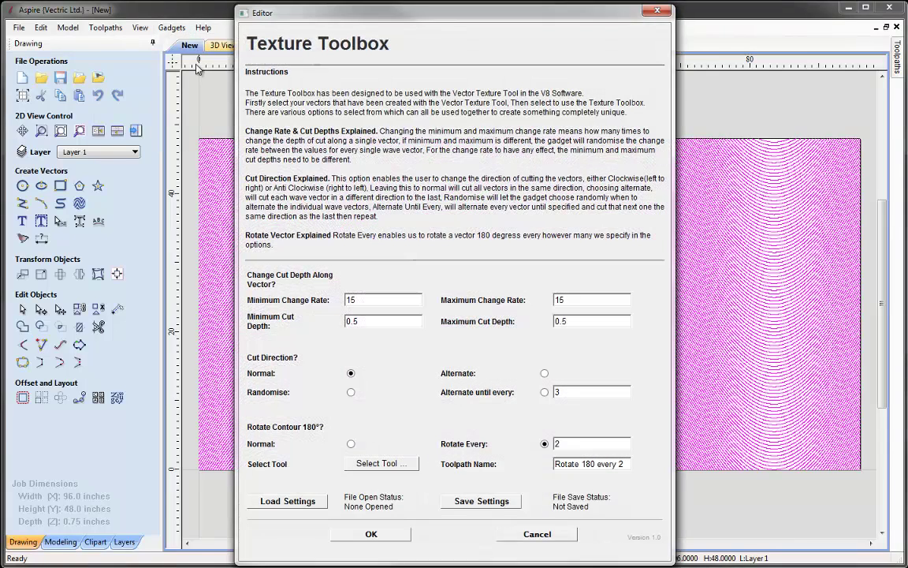
left_click(298, 502)
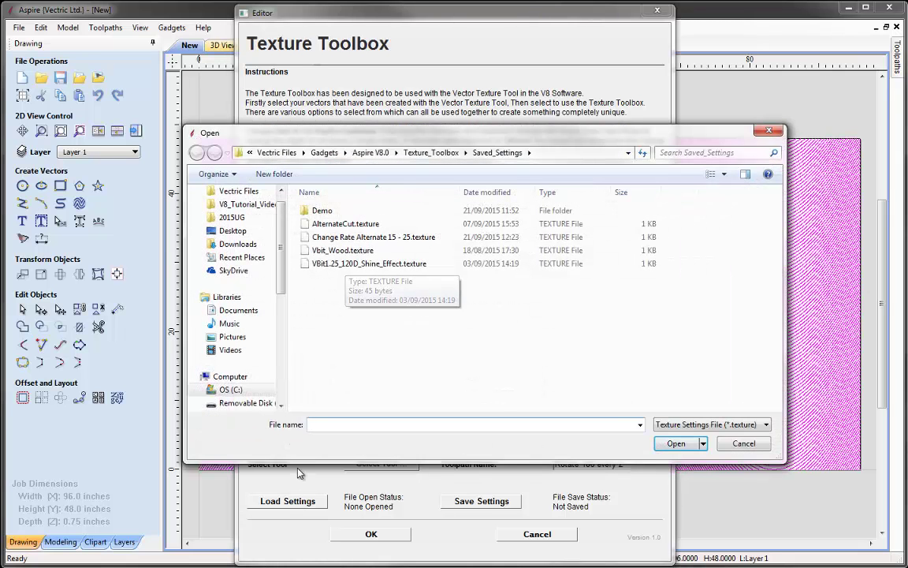
left_click(361, 264)
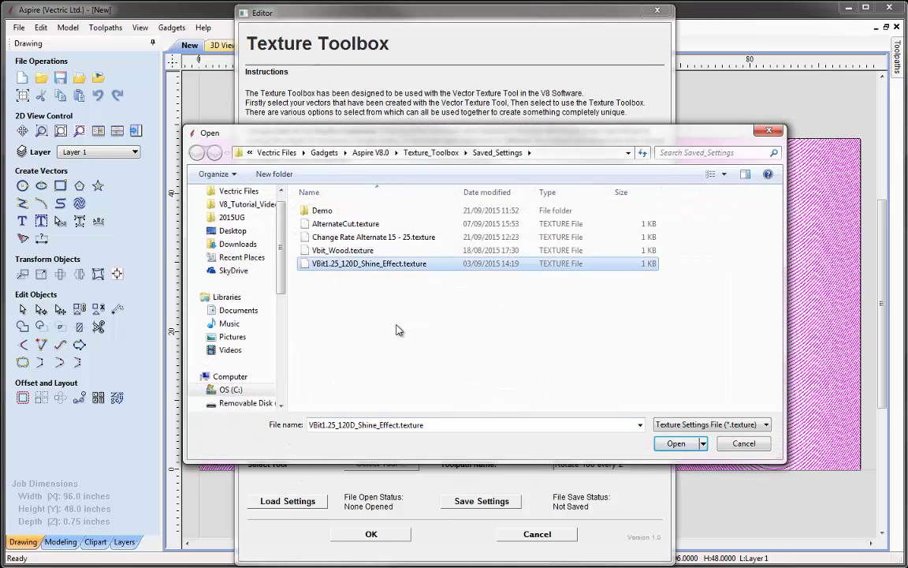
left_click(675, 444)
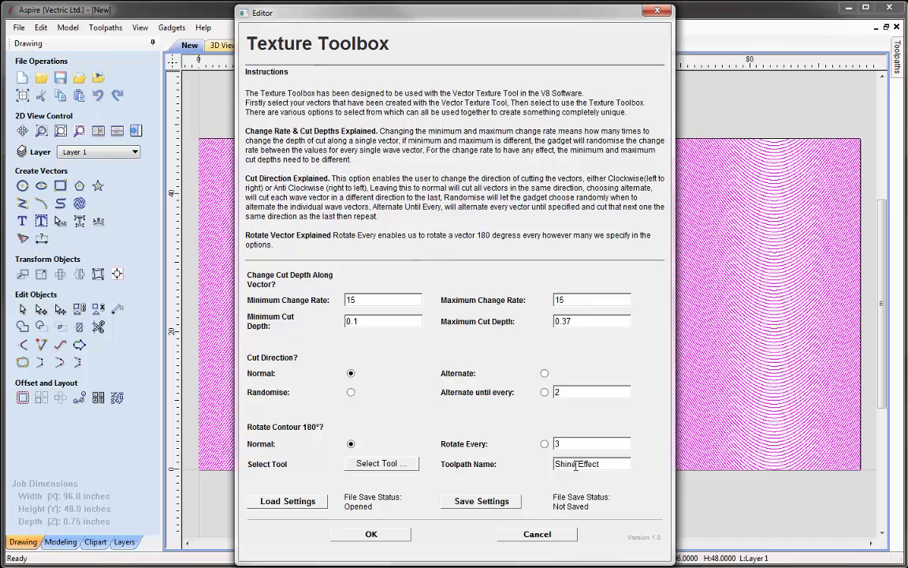
left_click(371, 534)
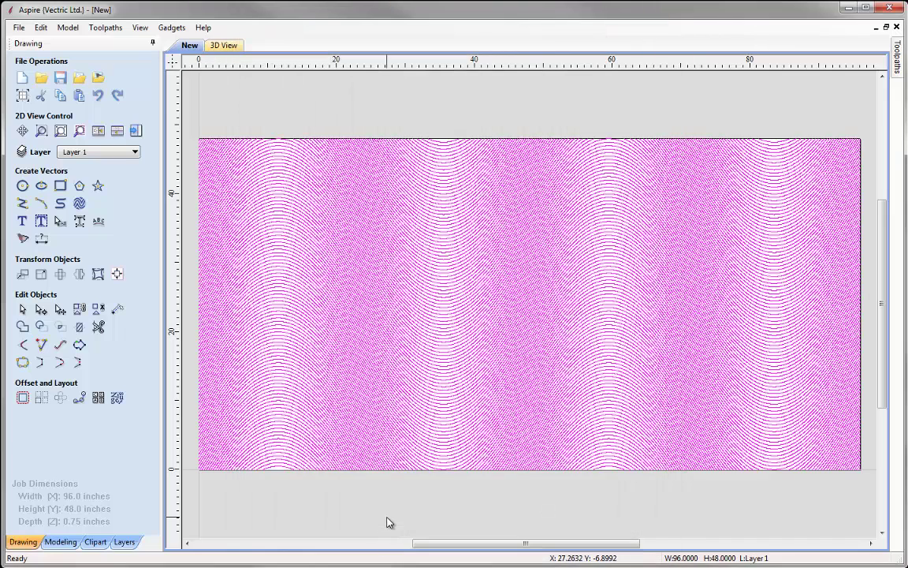
Open the 3D toolpath preview and simulate carving the Shine Effect toolpath.
left_click(135, 131)
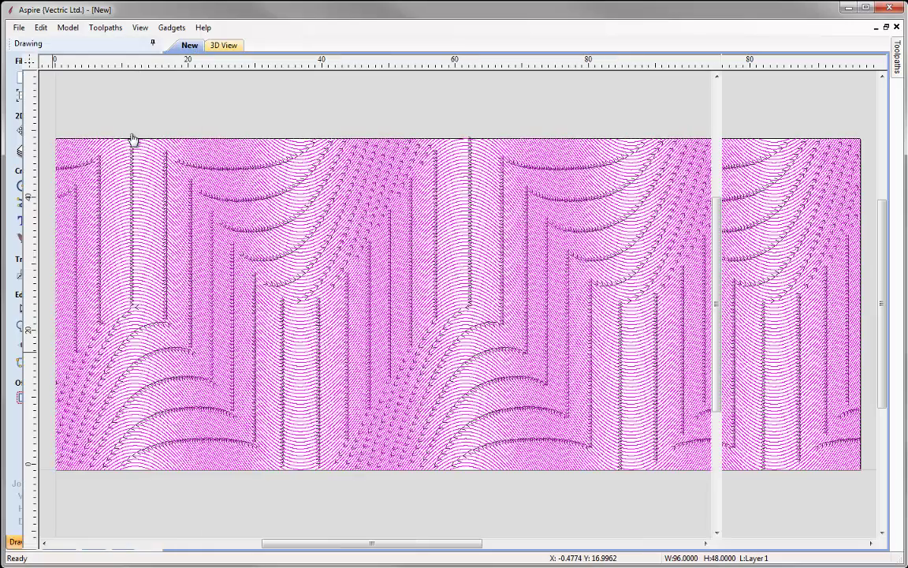
left_click(745, 240)
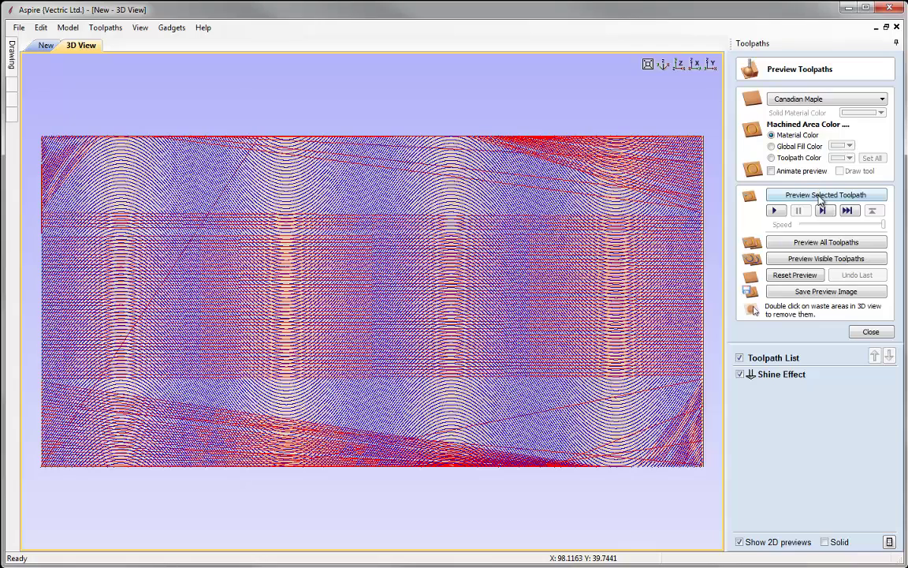
left_click(821, 196)
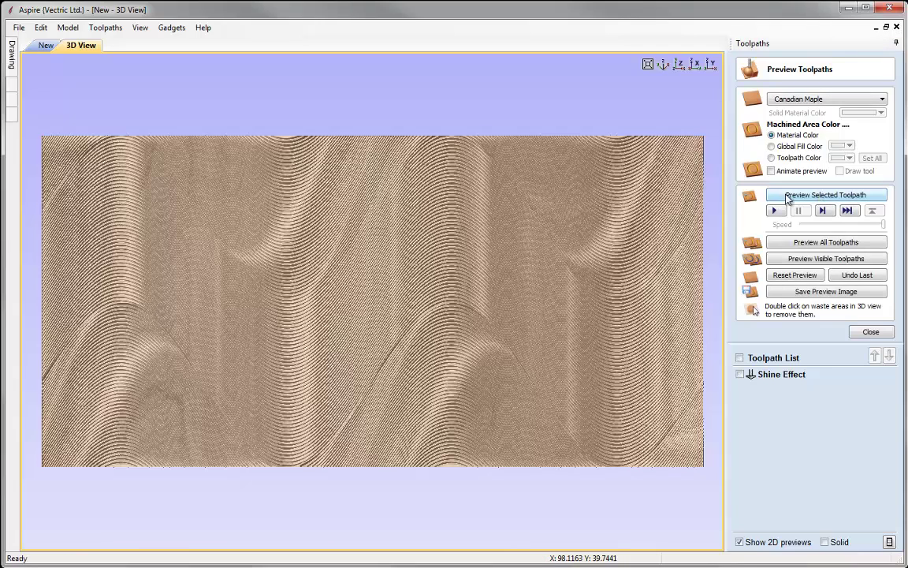